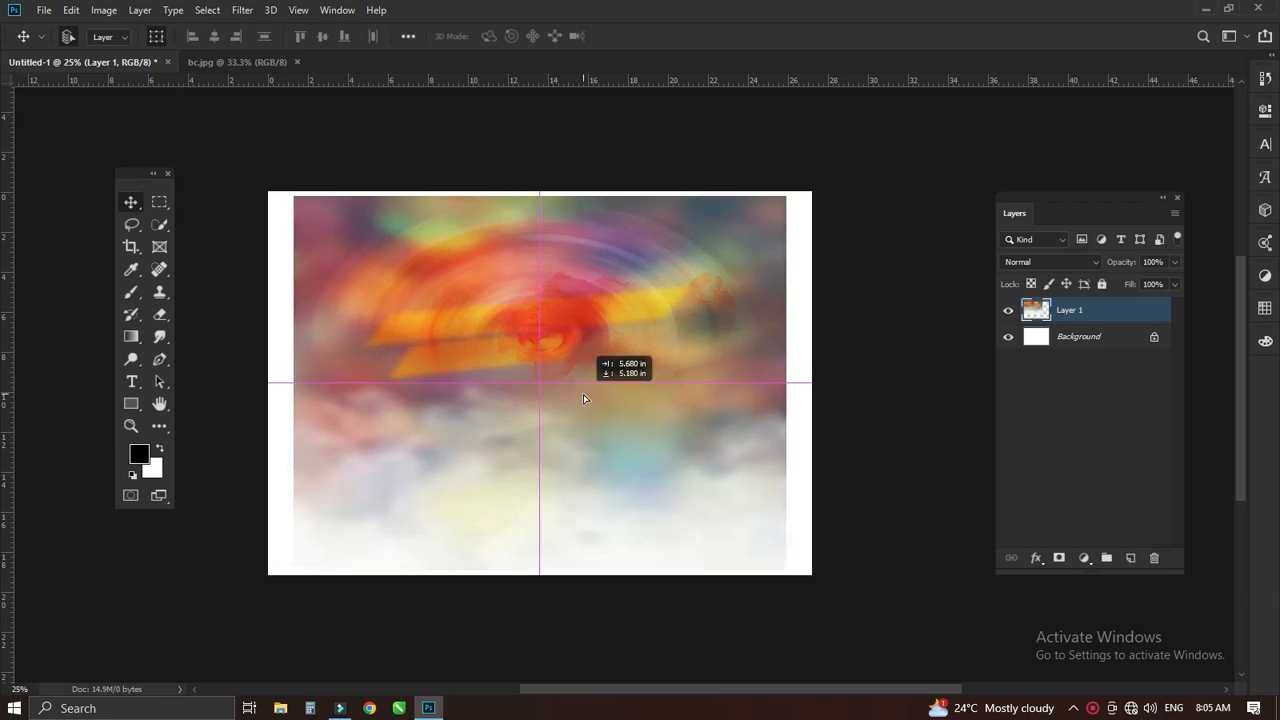
# Enlarge the Layer 1 background image to 103.90% so it fills the canvas height
pyautogui.hotkey('ctrl', 't')
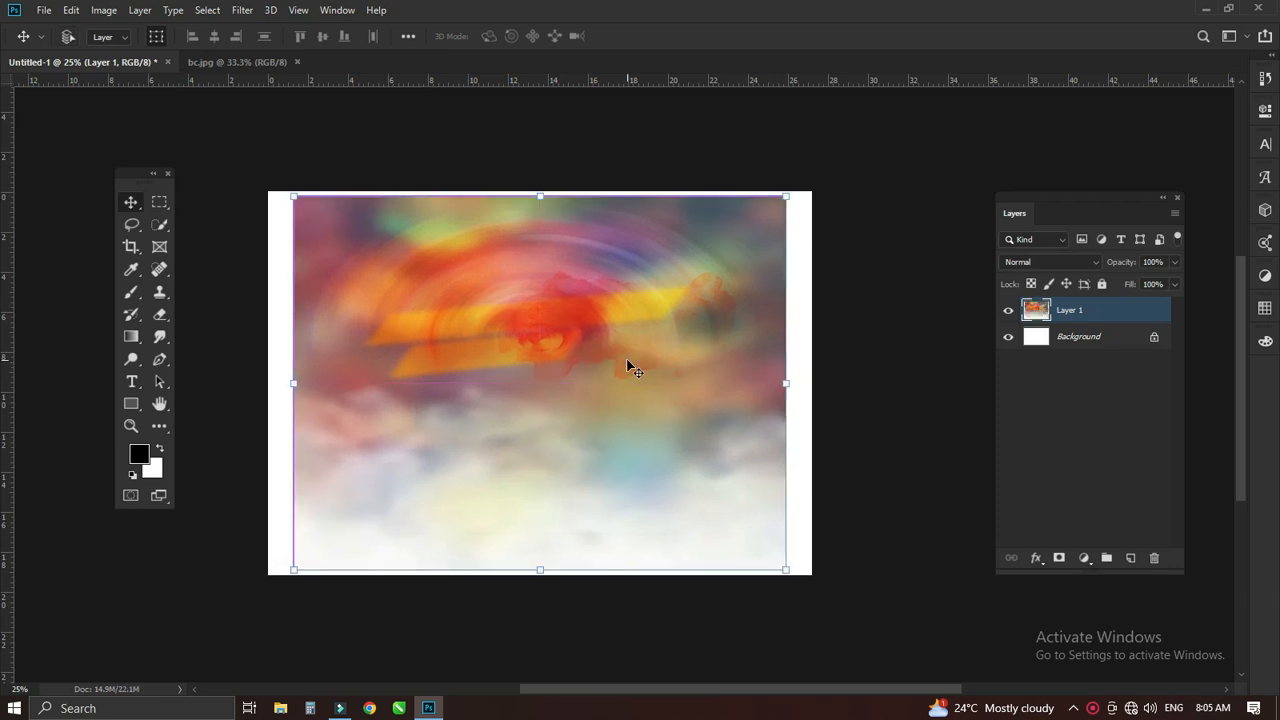
pyautogui.moveTo(783, 195); pyautogui.dragTo(799, 192)
pyautogui.press('Return')
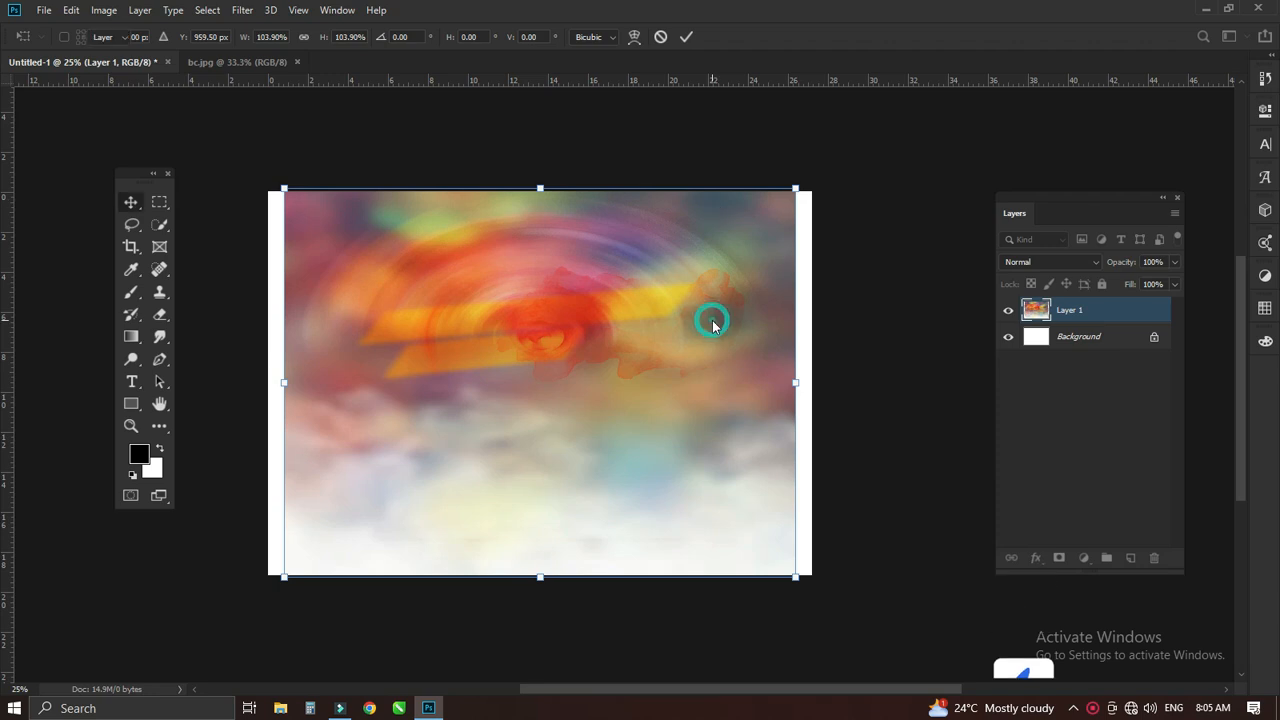
# Crop the white strips off both sides of the canvas so its width matches the background image
pyautogui.press('c')
pyautogui.moveTo(813, 374); pyautogui.dragTo(849, 355)
pyautogui.moveTo(270, 365); pyautogui.dragTo(283, 366)
pyautogui.click(692, 37)
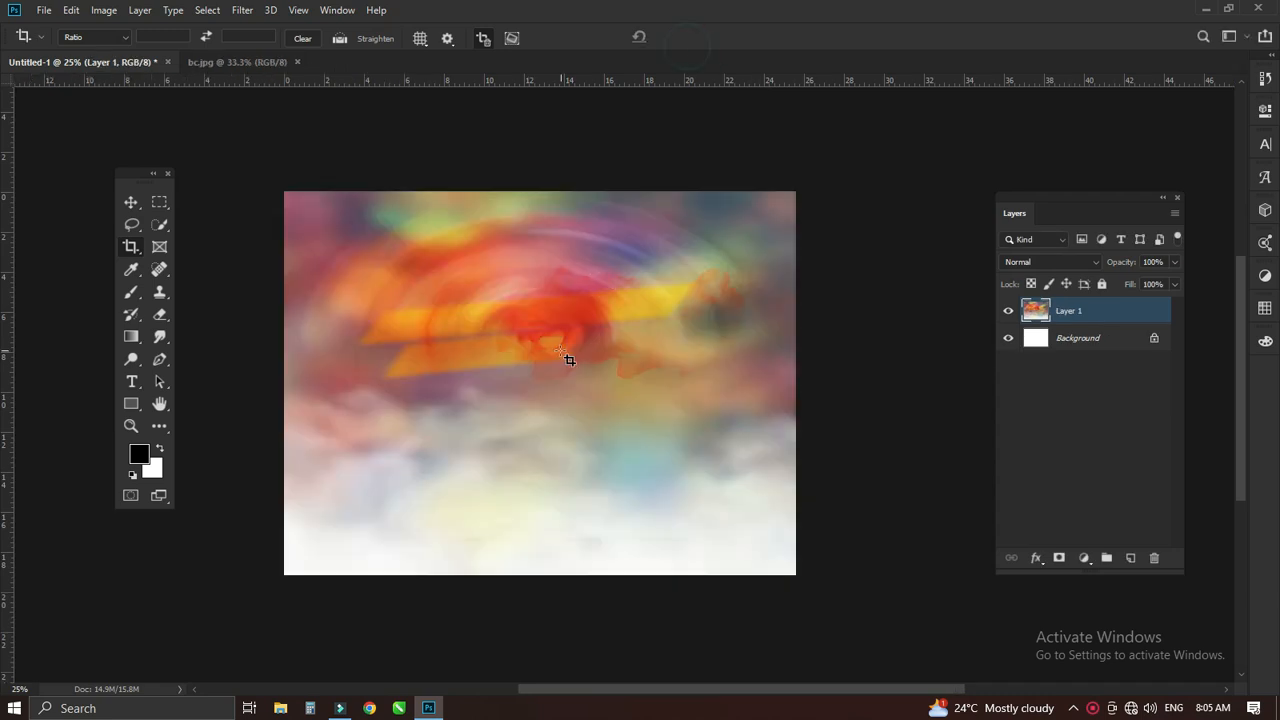
# Lock Layer 1 completely and deselect it
pyautogui.press('v')
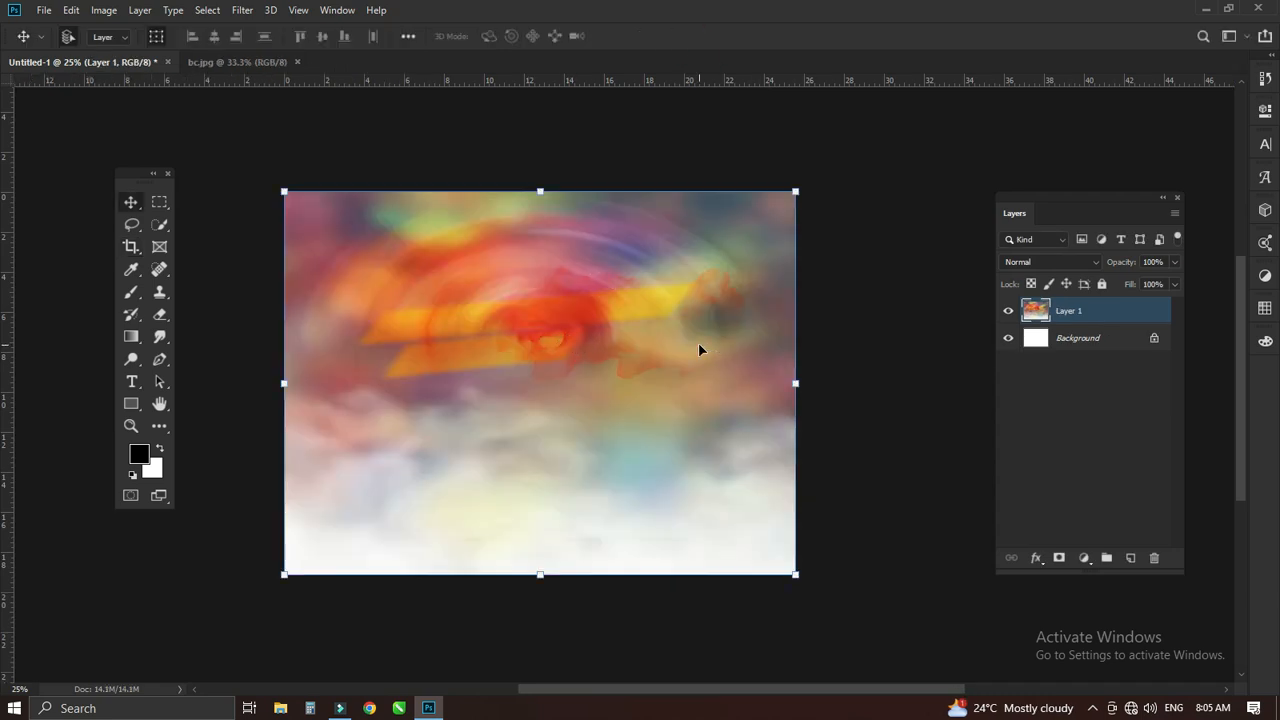
pyautogui.click(1101, 286)
pyautogui.click(863, 289)
# Open 12.png from the Ganesh Utsav Booking Design folder and place its texture in the Untitled-1 document, centred horizontally over the canvas
pyautogui.press('z')
pyautogui.click(551, 337)
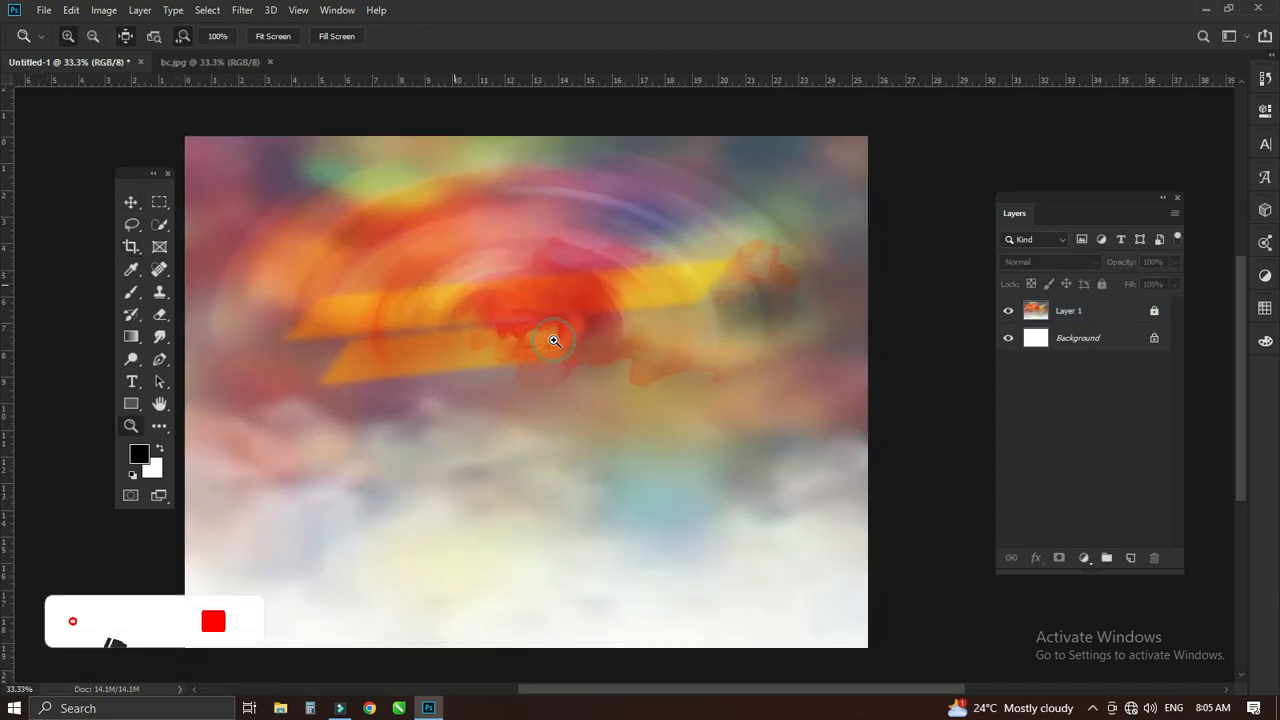
pyautogui.keyDown('alt'); pyautogui.click(589, 349); pyautogui.keyUp('alt')
pyautogui.press('v')
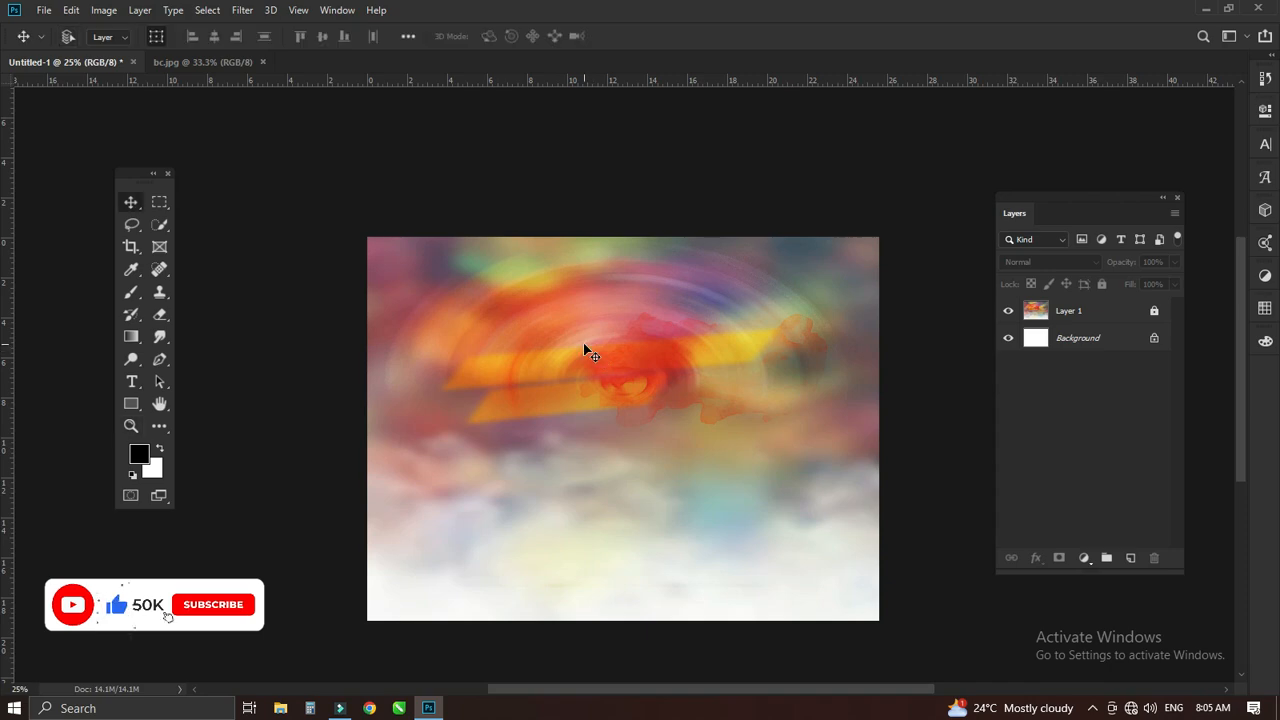
pyautogui.hotkey('ctrl', 'o')
pyautogui.doubleClick(235, 222)
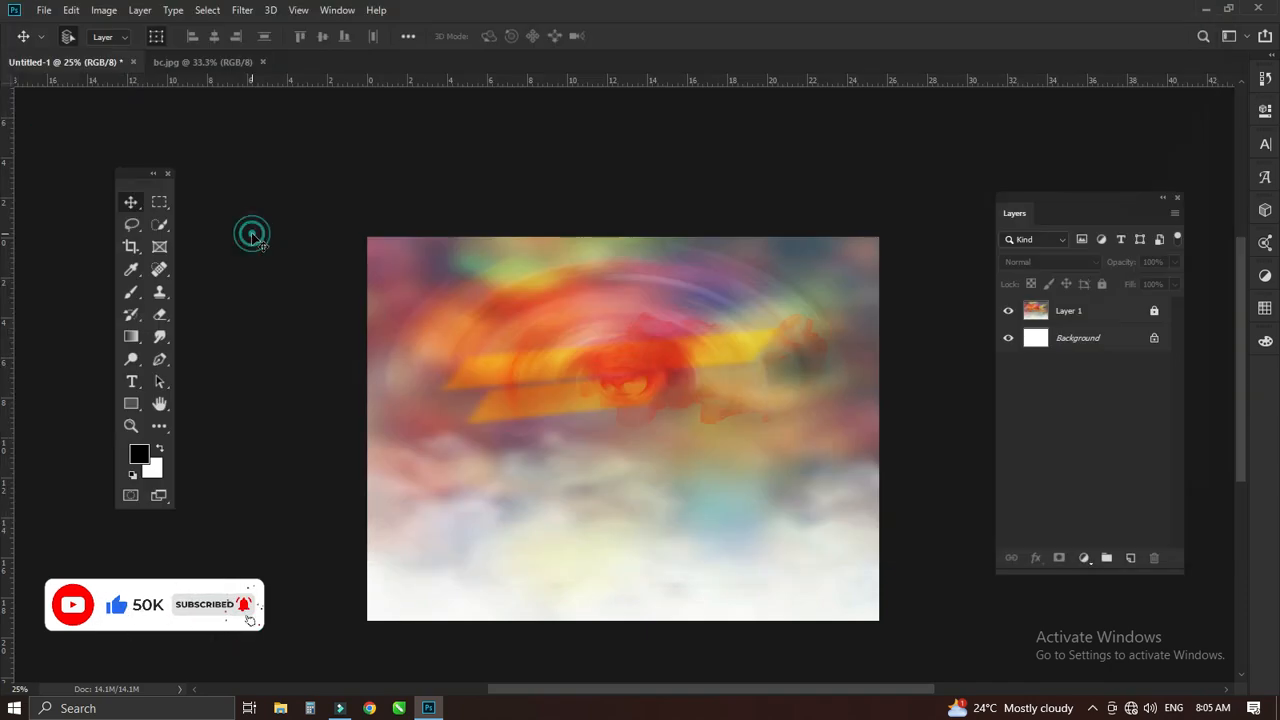
pyautogui.moveTo(675, 290); pyautogui.dragTo(486, 294)
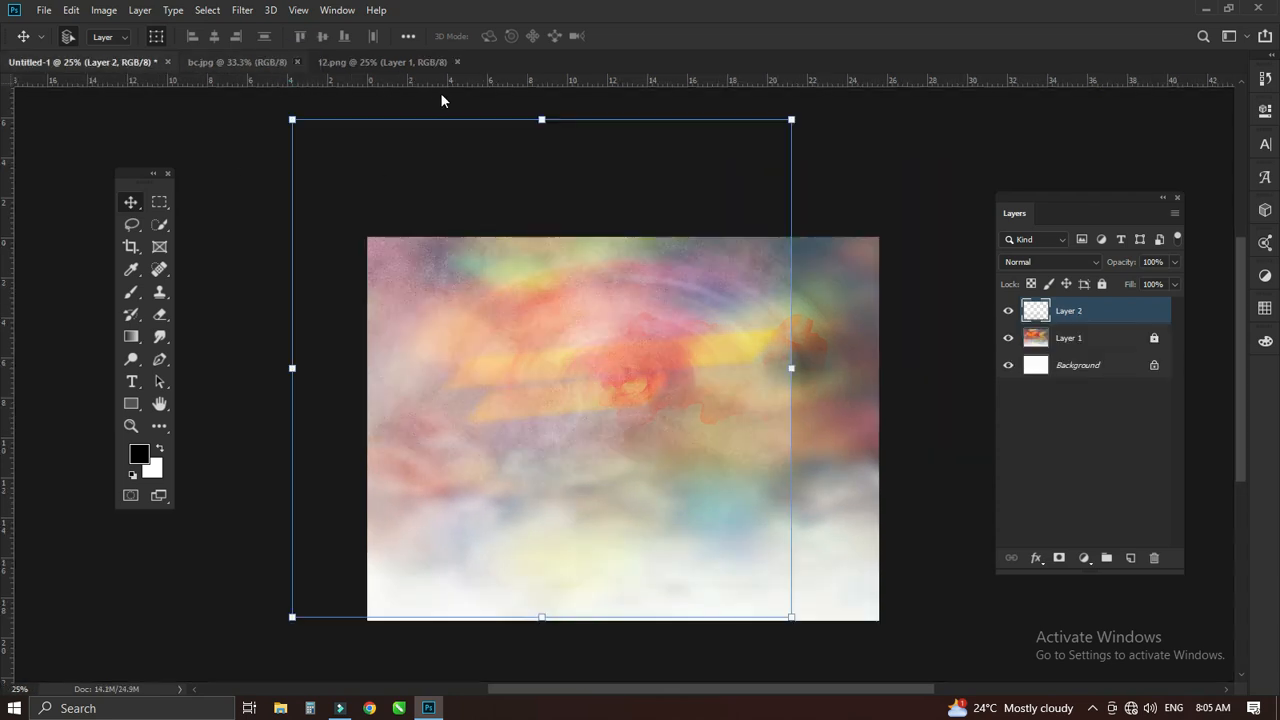
pyautogui.click(477, 337)
pyautogui.moveTo(487, 343); pyautogui.dragTo(564, 383)
# Scale the texture layer slightly wider than the canvas, then reduce its height so it just covers the whole canvas
pyautogui.hotkey('ctrl', 't')
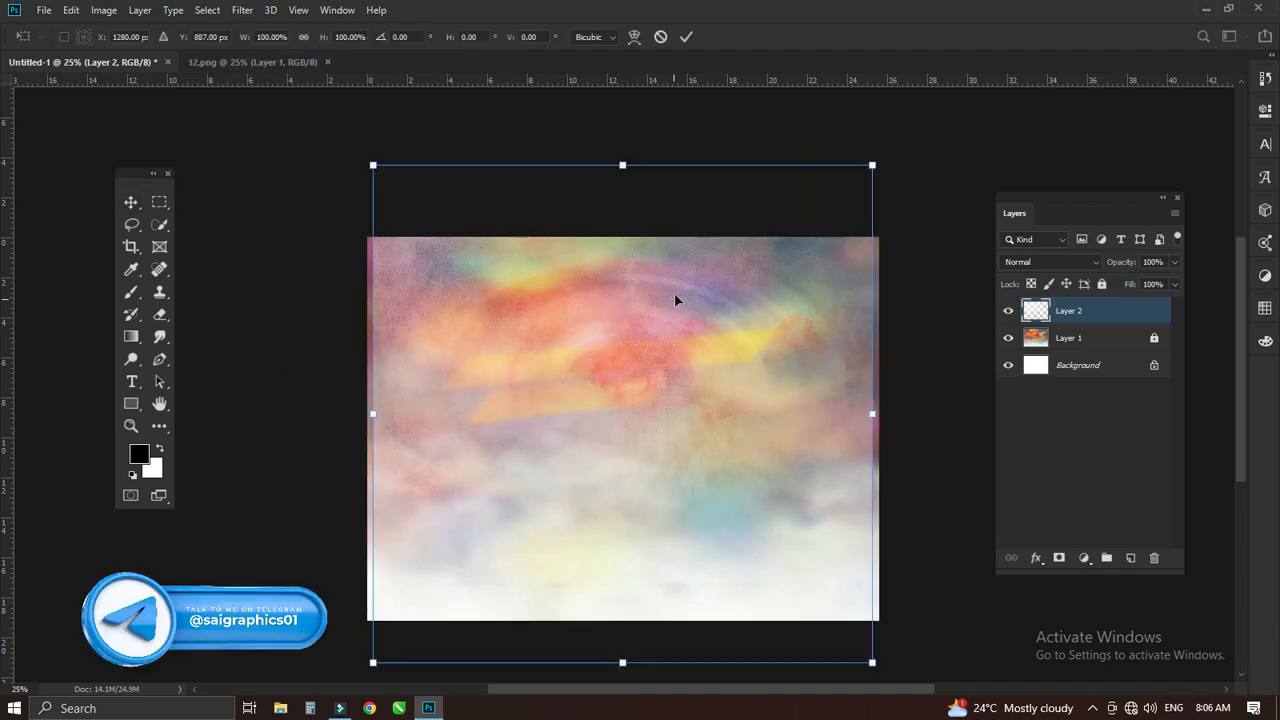
pyautogui.moveTo(874, 166); pyautogui.dragTo(893, 163)
pyautogui.moveTo(714, 408); pyautogui.dragTo(714, 486)
pyautogui.press('Return')
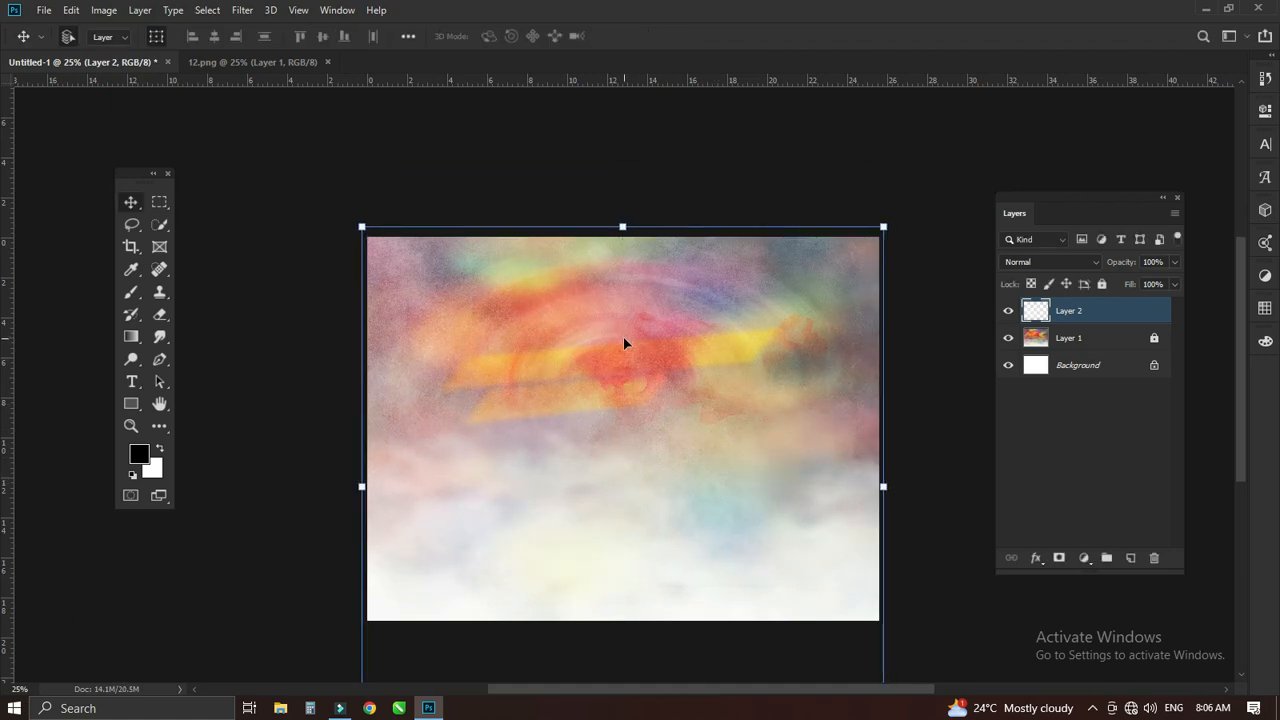
pyautogui.hotkey('ctrl', 't')
pyautogui.scroll(-1, 605, 308)
pyautogui.moveTo(607, 418); pyautogui.dragTo(554, 299)
pyautogui.moveTo(565, 580); pyautogui.dragTo(566, 478)
pyautogui.doubleClick(567, 387)
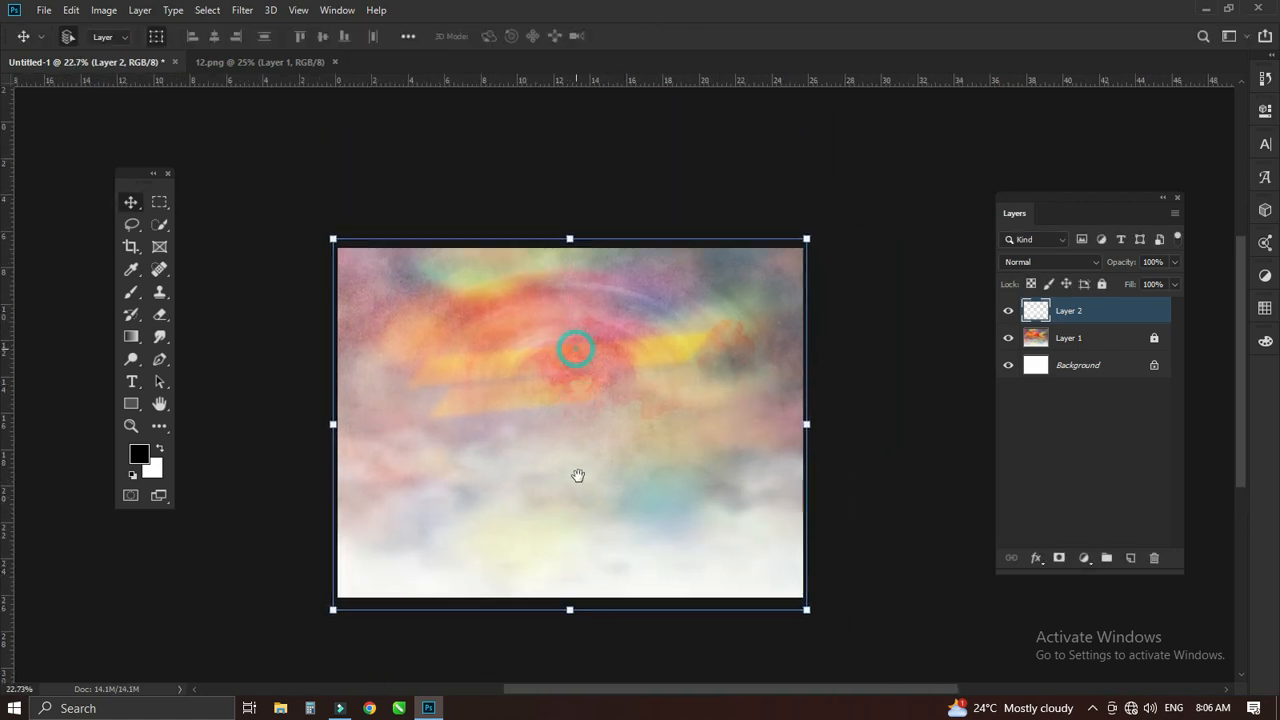
# Duplicate the Layer 2 texture and lock both the original and the copy
pyautogui.scroll(1, 577, 444)
pyautogui.hotkey('ctrl', 'j')
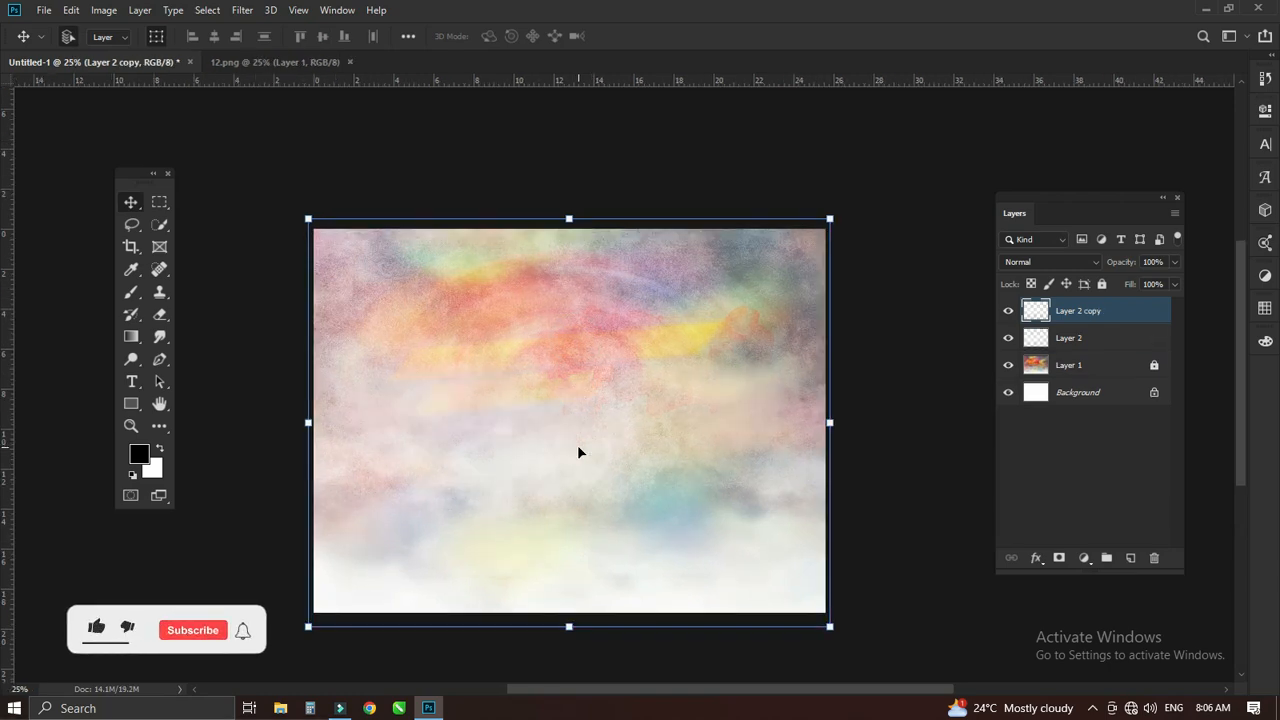
pyautogui.moveTo(571, 443); pyautogui.dragTo(554, 409)
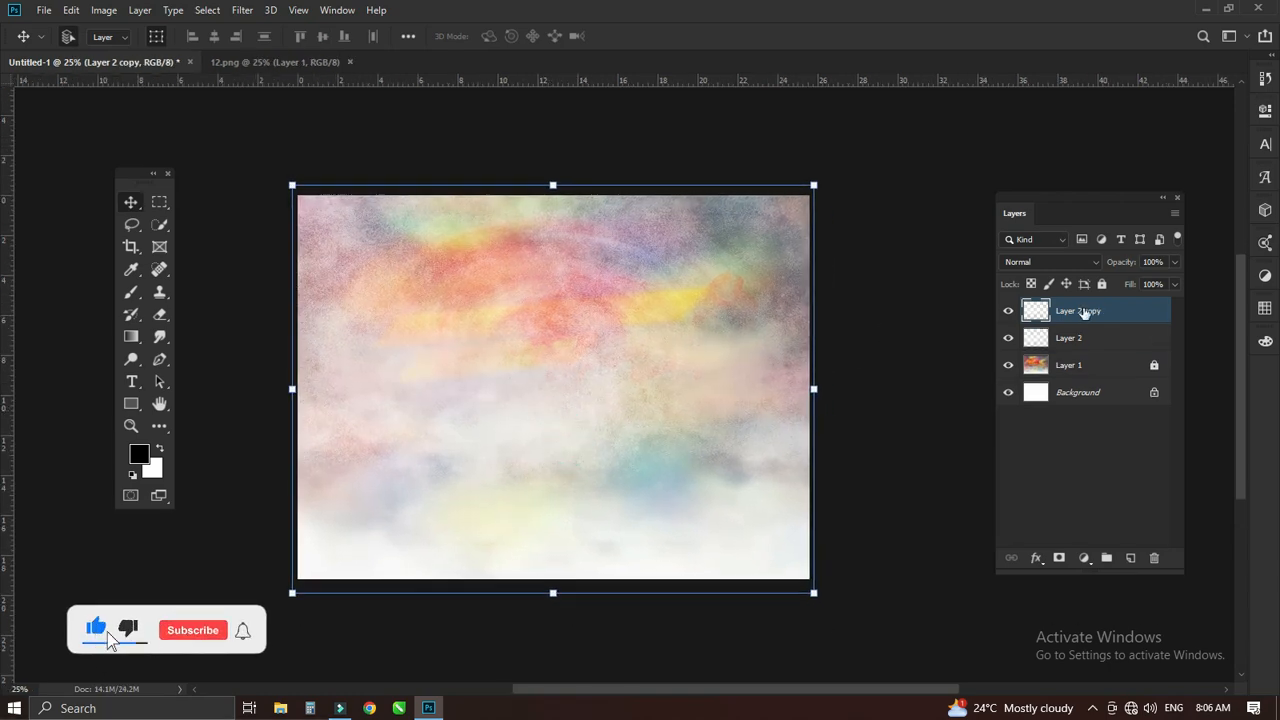
pyautogui.keyDown('shift'); pyautogui.click(1088, 338); pyautogui.keyUp('shift')
pyautogui.click(1101, 284)
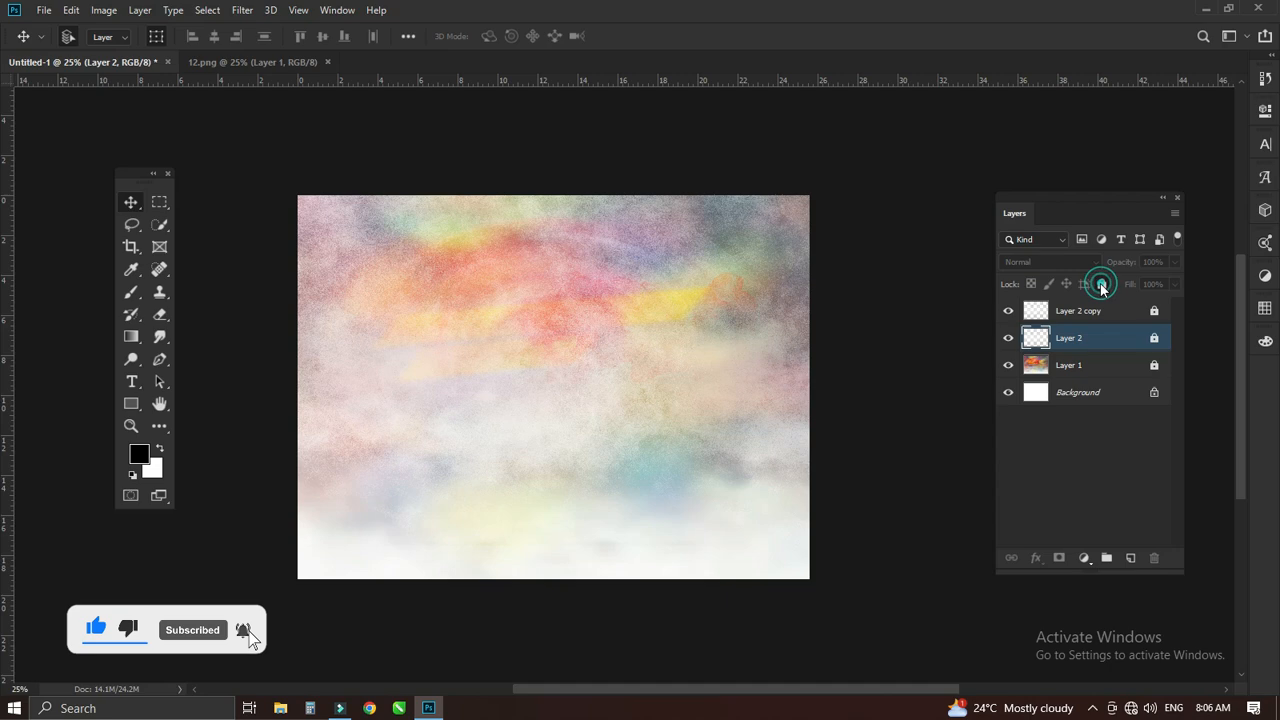
pyautogui.click(900, 260)
# Open 2.png and bring its red curtain into the Untitled-1 document near the canvas's upper-left corner
pyautogui.scroll(1, 551, 366)
pyautogui.scroll(-1, 560, 366)
pyautogui.moveTo(560, 366); pyautogui.dragTo(523, 360)
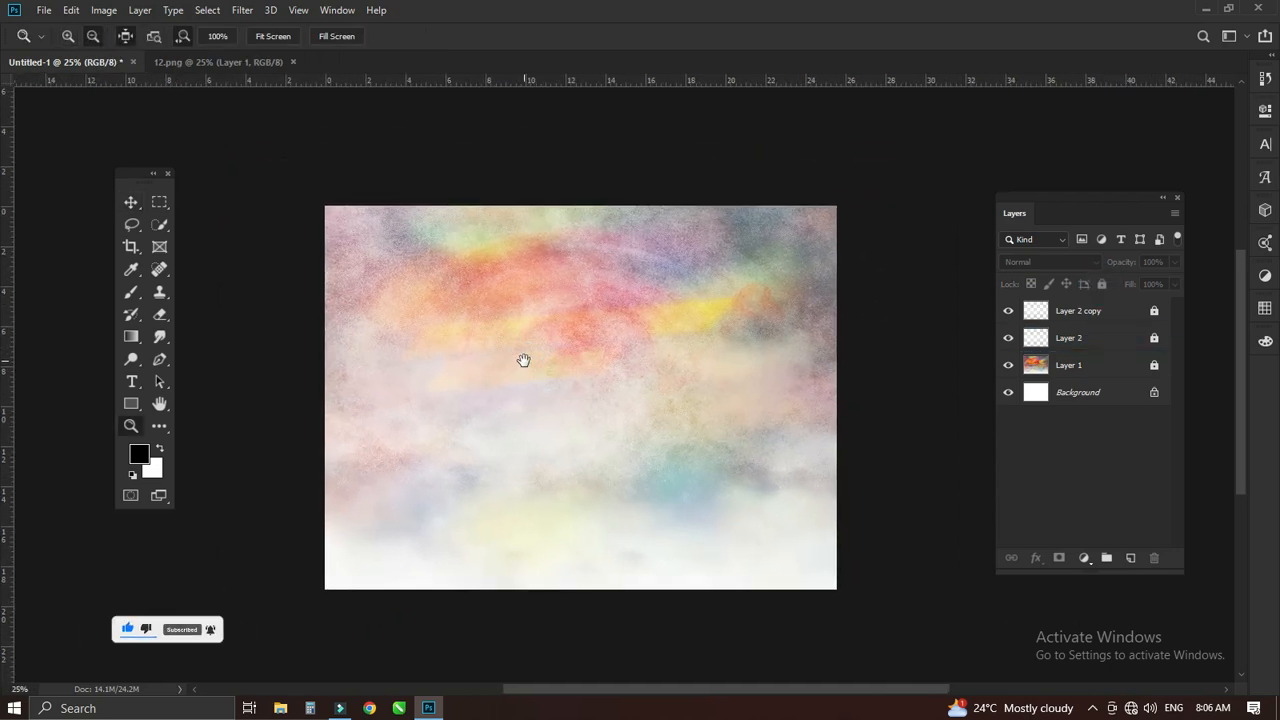
pyautogui.hotkey('ctrl', 'o')
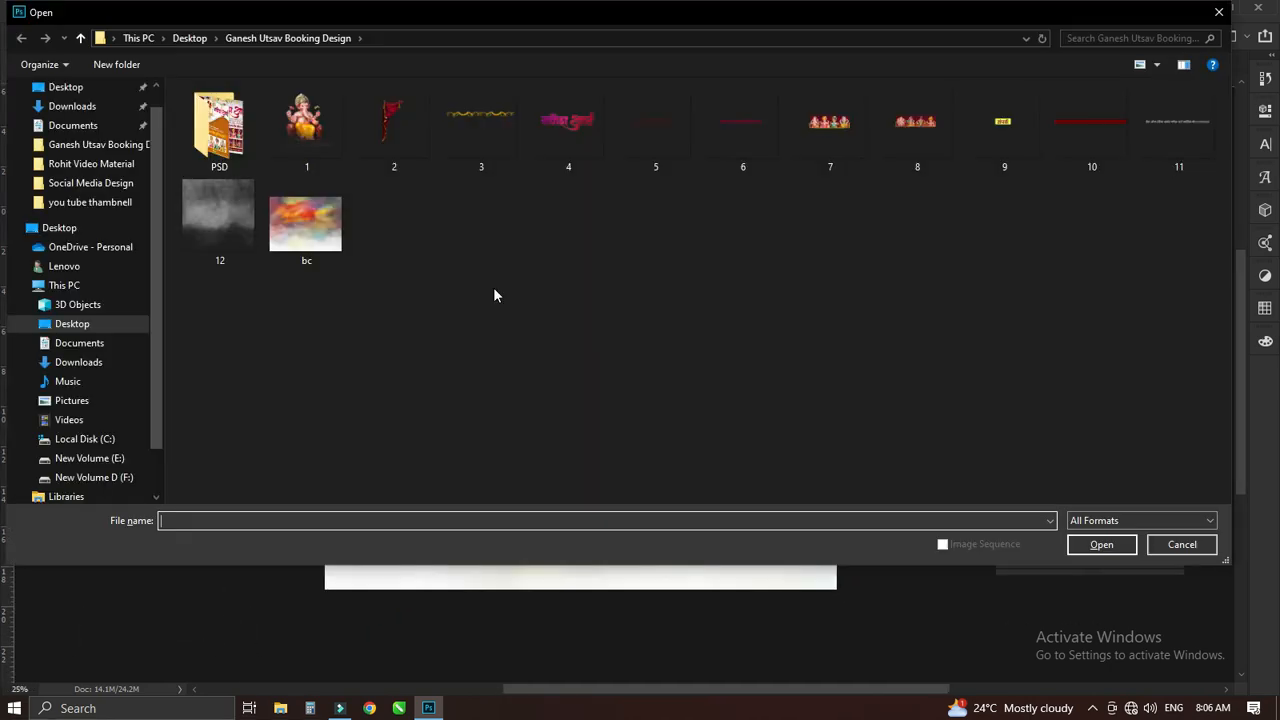
pyautogui.click(364, 136)
pyautogui.doubleClick(364, 136)
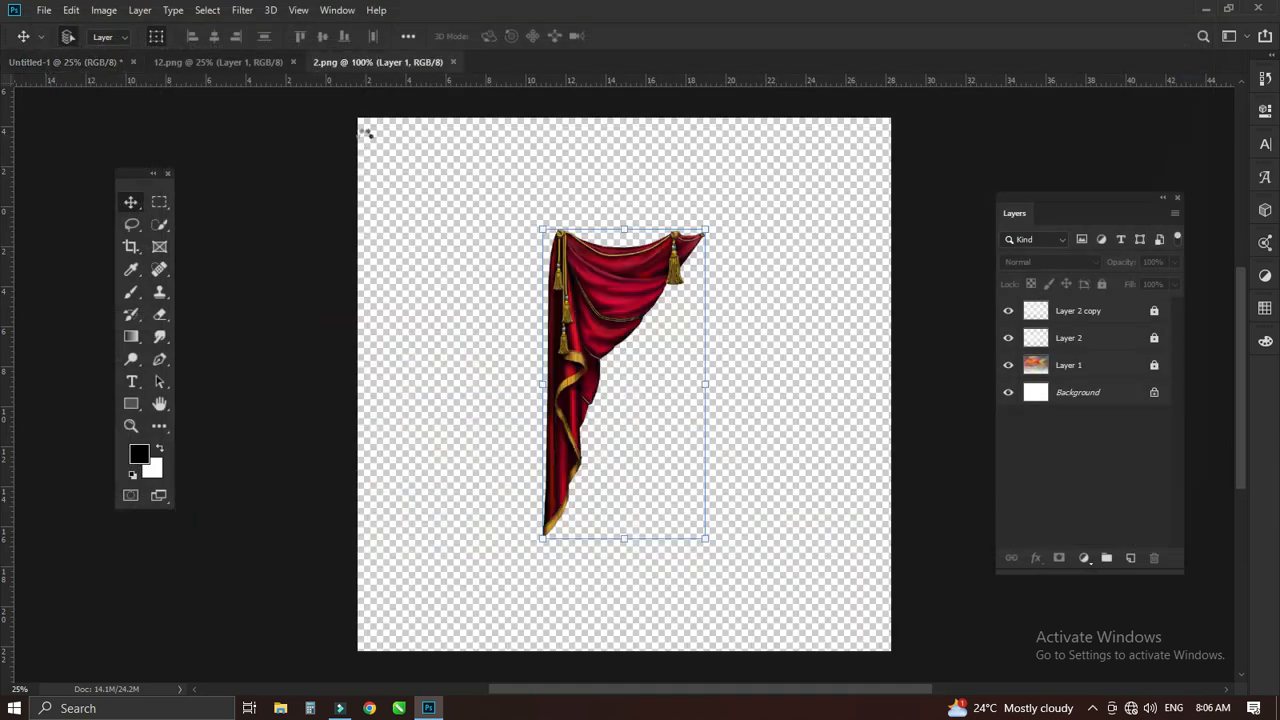
pyautogui.moveTo(597, 283); pyautogui.dragTo(100, 65)
pyautogui.moveTo(272, 147); pyautogui.dragTo(366, 277)
# Nudge the red curtain until it sits flush in the upper-left corner of the canvas, then deselect it
pyautogui.press('Left')
pyautogui.press('Left')
pyautogui.press('Left')
pyautogui.press('Left')
pyautogui.press('Left')
pyautogui.press('Left')
pyautogui.press('Up')
pyautogui.press('Up')
pyautogui.press('Up')
pyautogui.press('Up')
pyautogui.press('Up')
pyautogui.press('Up')
pyautogui.press('Up')
pyautogui.press('Up')
pyautogui.press('Up')
pyautogui.press('Up')
pyautogui.press('Up')
pyautogui.press('Up')
pyautogui.press('Up')
pyautogui.press('Up')
pyautogui.press('Right')
pyautogui.press('Right')
pyautogui.click(444, 160)
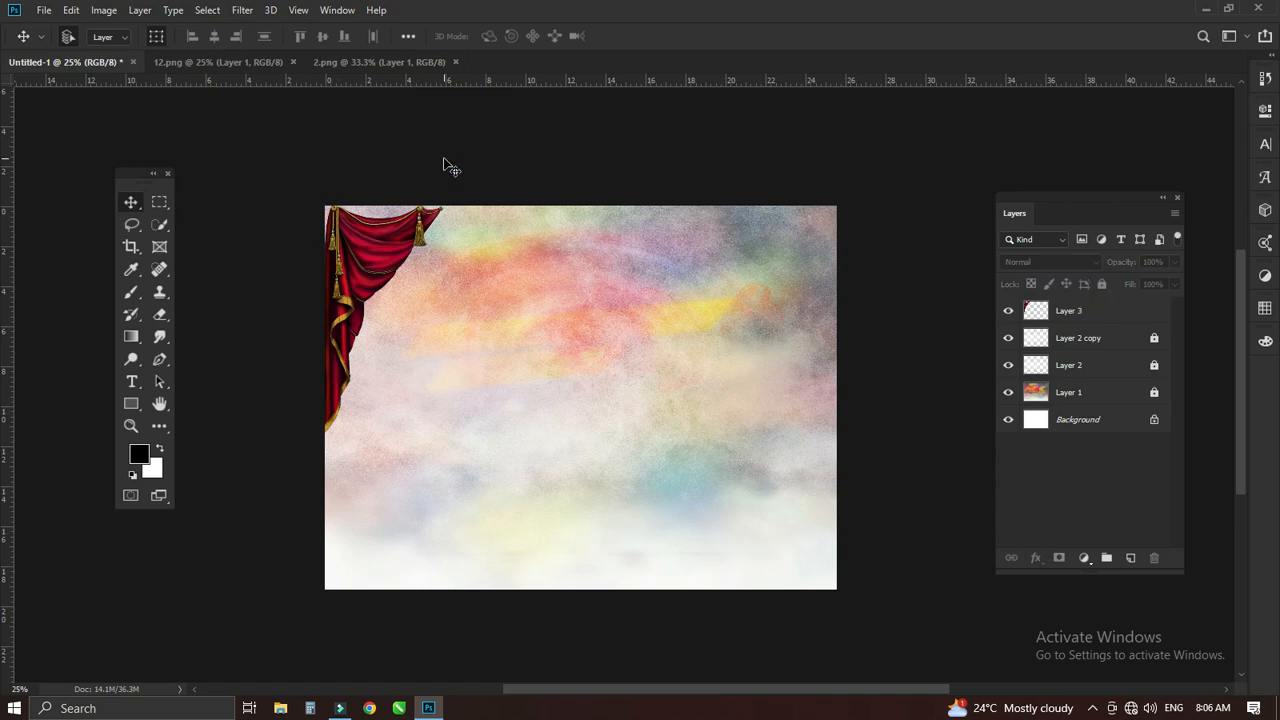
# Open 1.png and place the seated Ganesh figure on the left half of the design, just below the curtain
pyautogui.hotkey('alt', 'Tab')
pyautogui.click(434, 308)
pyautogui.hotkey('ctrl', 'o')
pyautogui.doubleClick(333, 110)
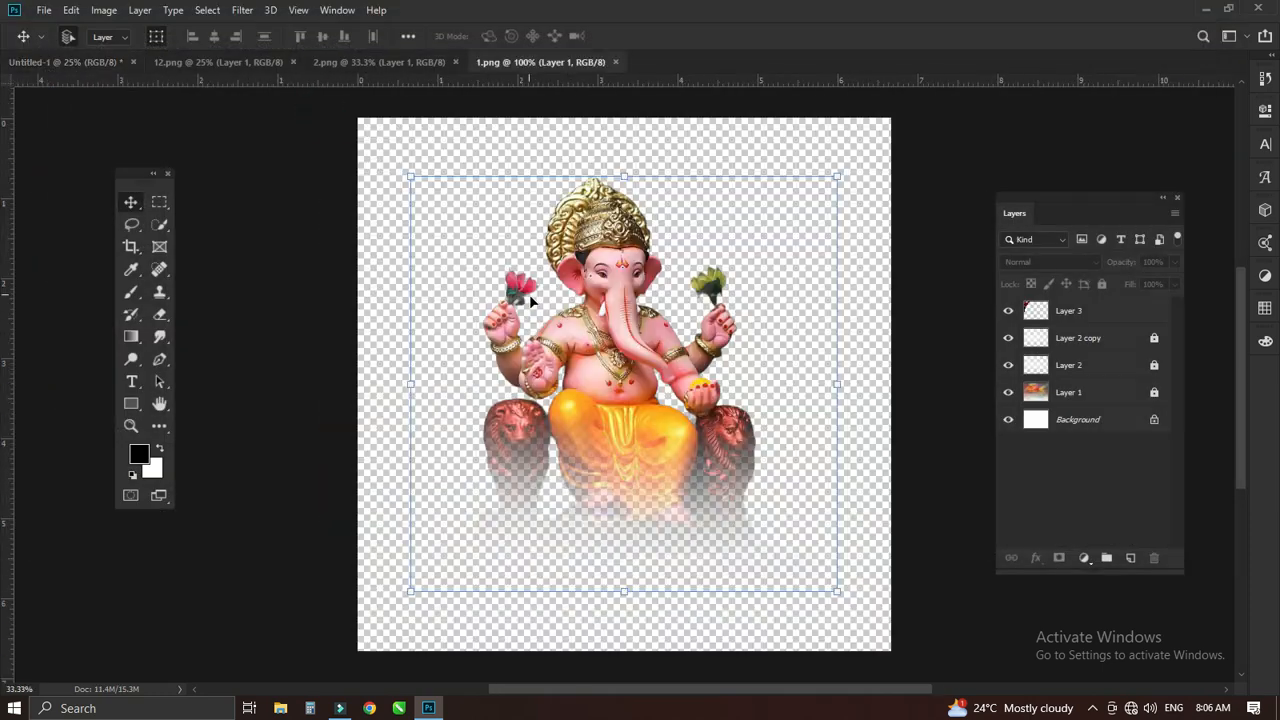
pyautogui.moveTo(441, 195); pyautogui.dragTo(468, 340)
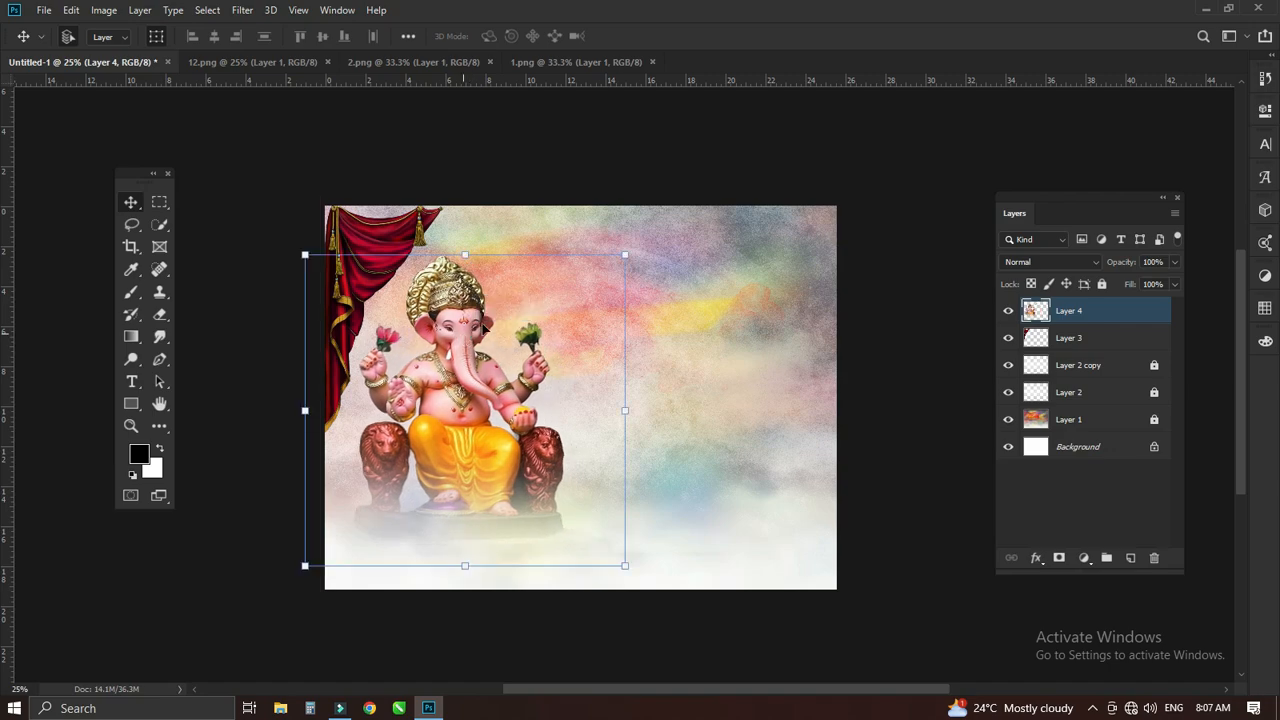
pyautogui.click(533, 219)
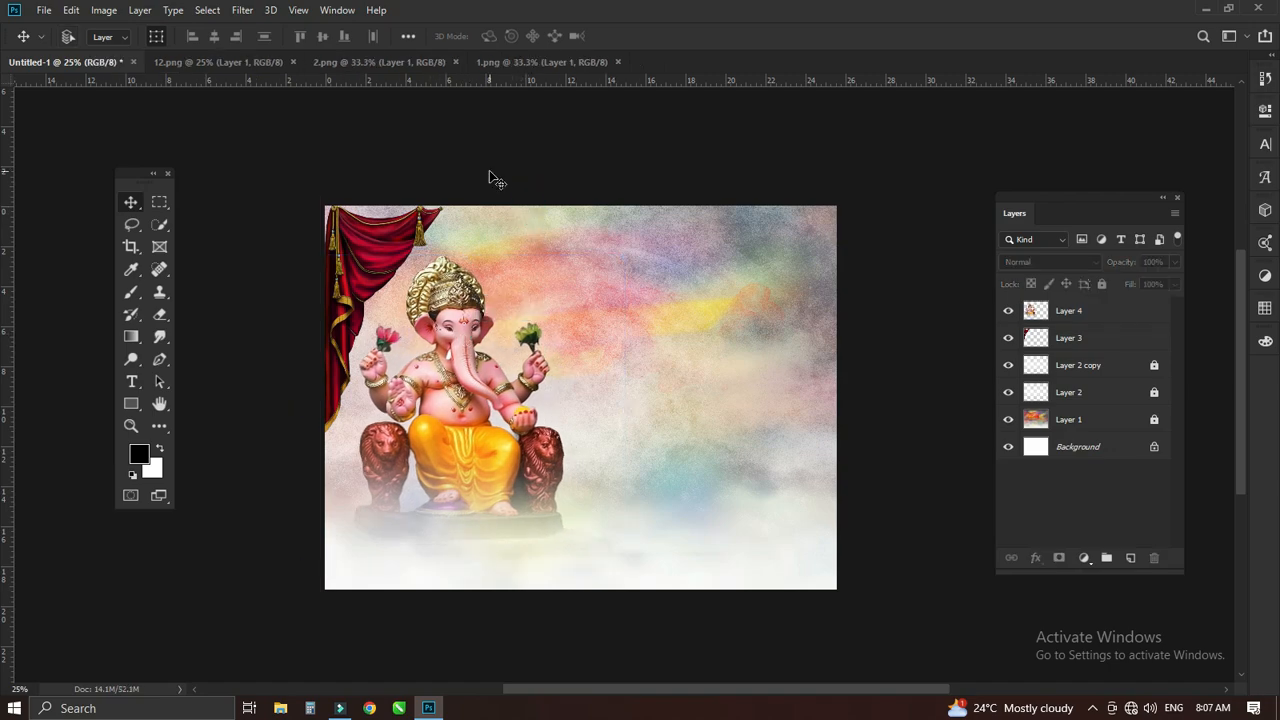
# Open 10.png and place its dark red bar in the design across the lower part of the Ganesh figure
pyautogui.hotkey('ctrl', 'o')
pyautogui.click(655, 125)
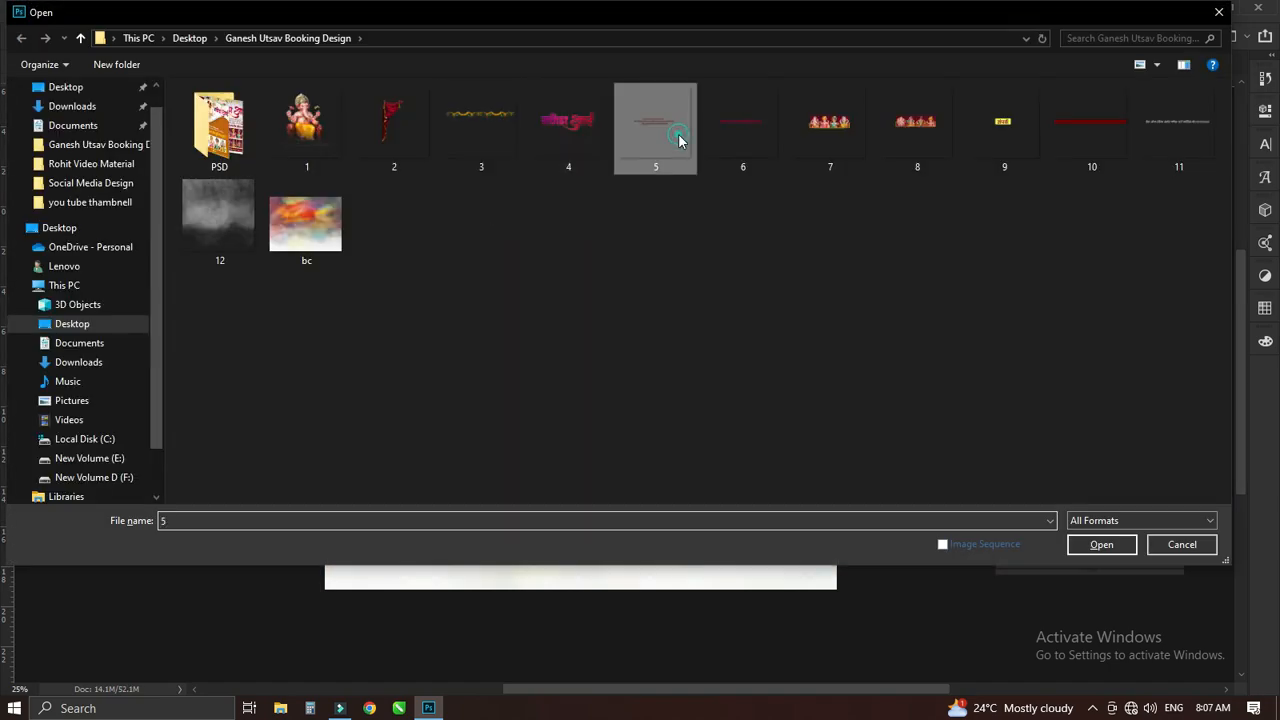
pyautogui.doubleClick(1088, 140)
pyautogui.moveTo(572, 386); pyautogui.dragTo(487, 398)
pyautogui.moveTo(528, 513); pyautogui.dragTo(557, 521)
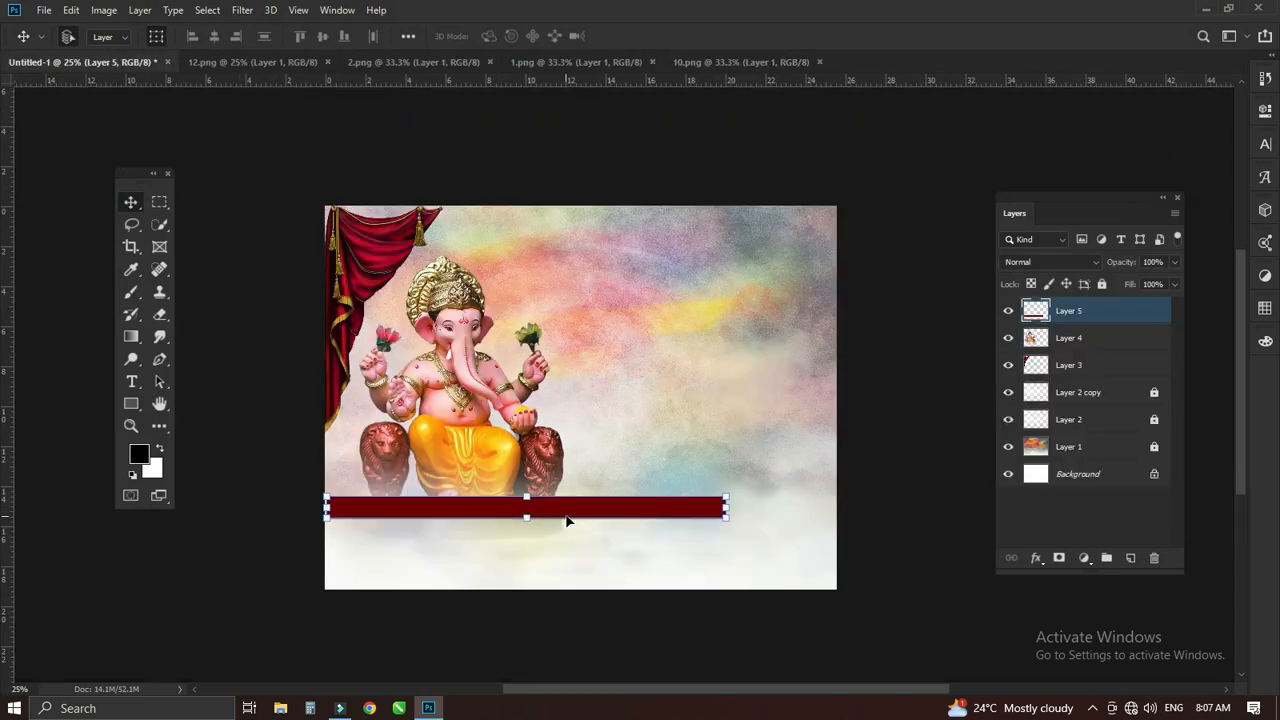
# Stretch the dark red bar so it spans slightly past both side edges of the canvas
pyautogui.hotkey('ctrl', 't')
pyautogui.click(603, 440)
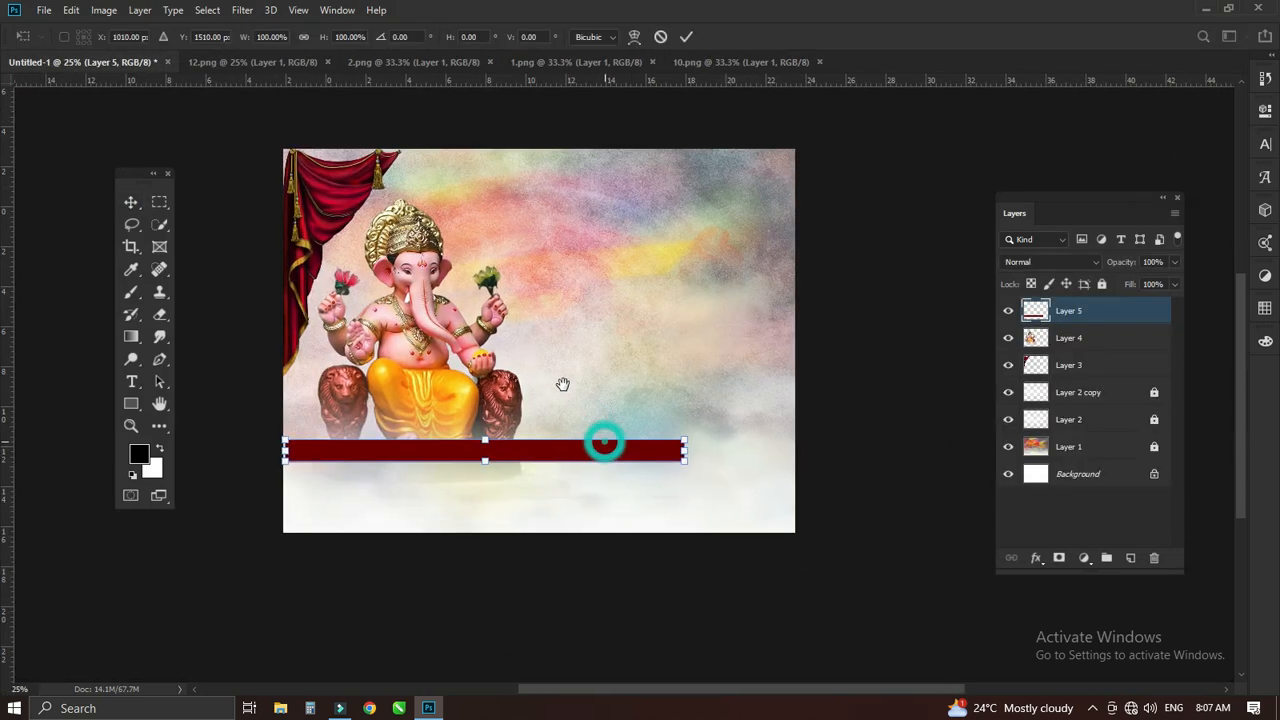
pyautogui.moveTo(679, 453); pyautogui.dragTo(806, 437)
pyautogui.press('Return')
# Lower the dark red bar to just above the canvas's bottom edge, leaving a thin pale strip beneath it
pyautogui.moveTo(677, 460); pyautogui.dragTo(677, 511)
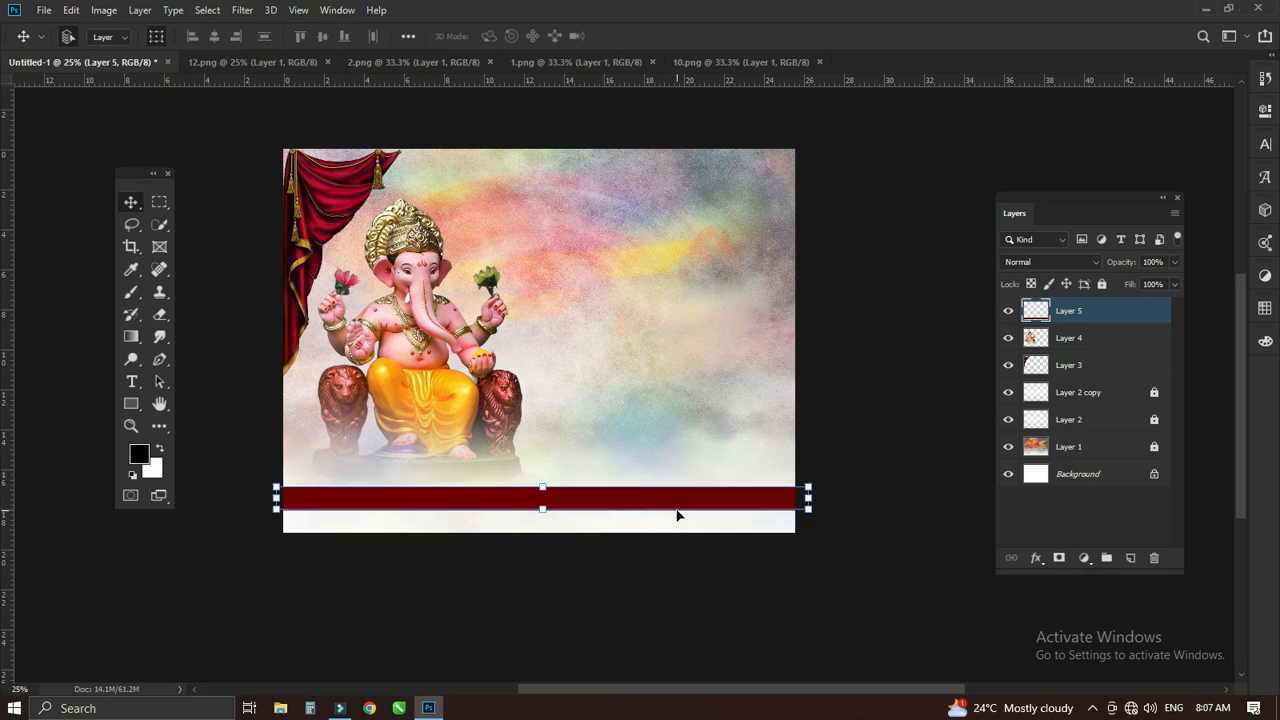
pyautogui.hotkey('shift', 'Down')
pyautogui.hotkey('shift', 'Down')
pyautogui.hotkey('shift', 'Down')
pyautogui.hotkey('shift', 'Down')
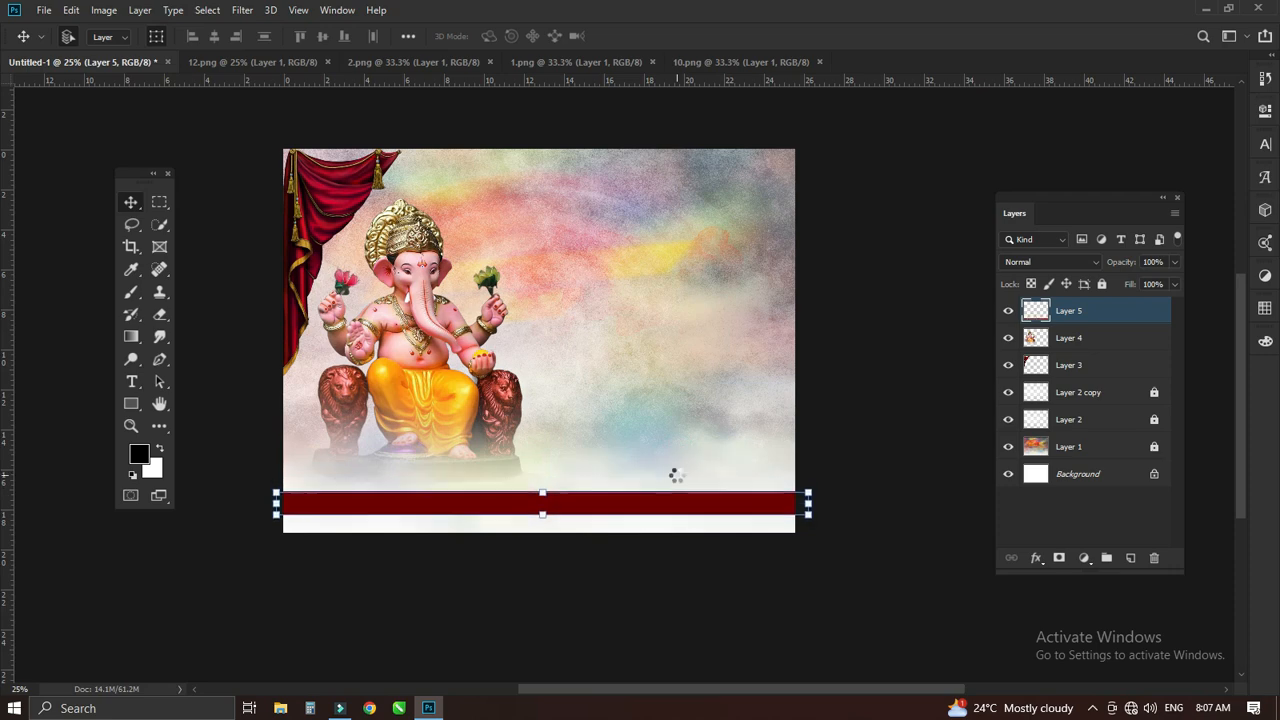
pyautogui.hotkey('shift', 'Down')
pyautogui.hotkey('shift', 'Down')
pyautogui.hotkey('shift', 'Down')
pyautogui.click(845, 358)
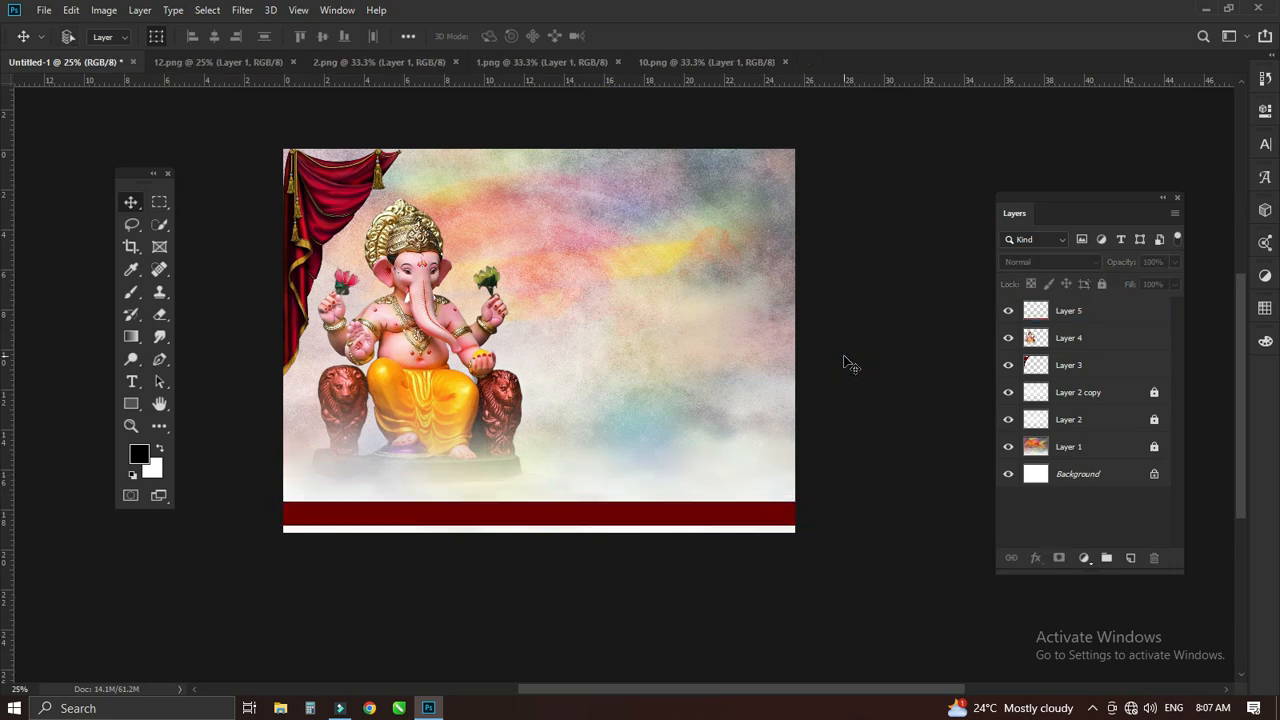
# Open 3.png and paste its marigold garland into the Untitled-1 document
pyautogui.hotkey('ctrl', 'o')
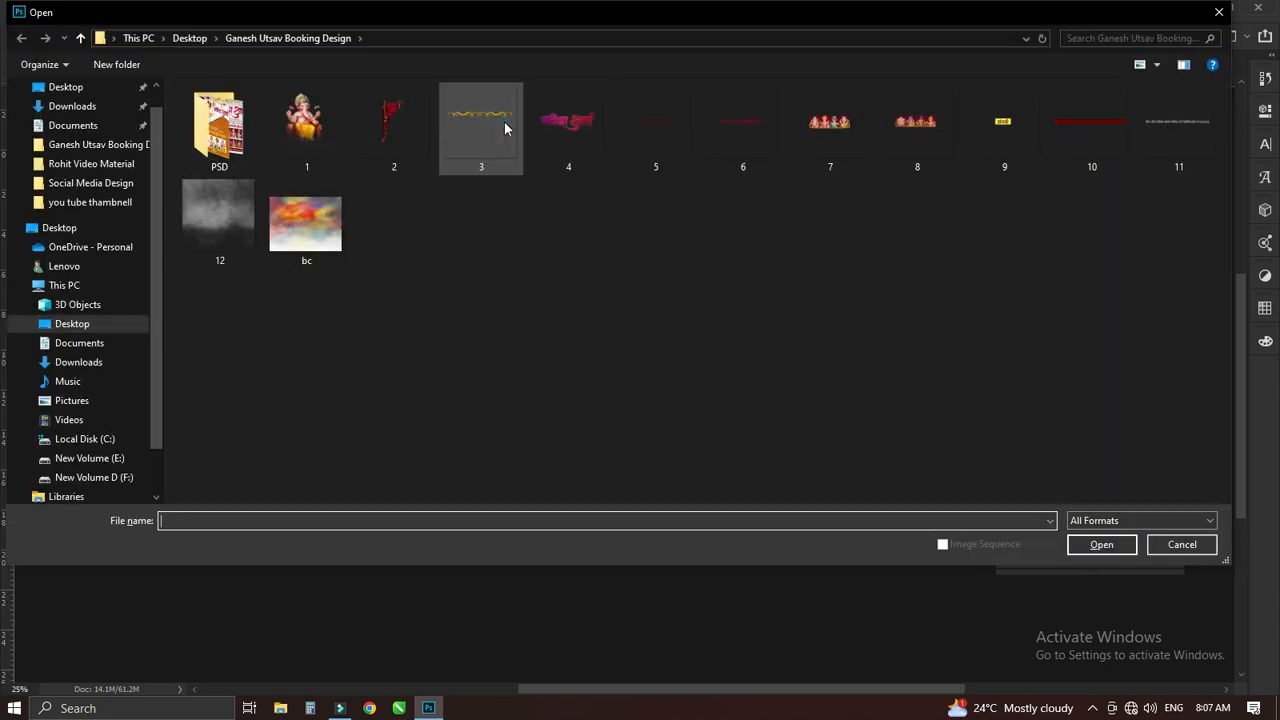
pyautogui.doubleClick(502, 120)
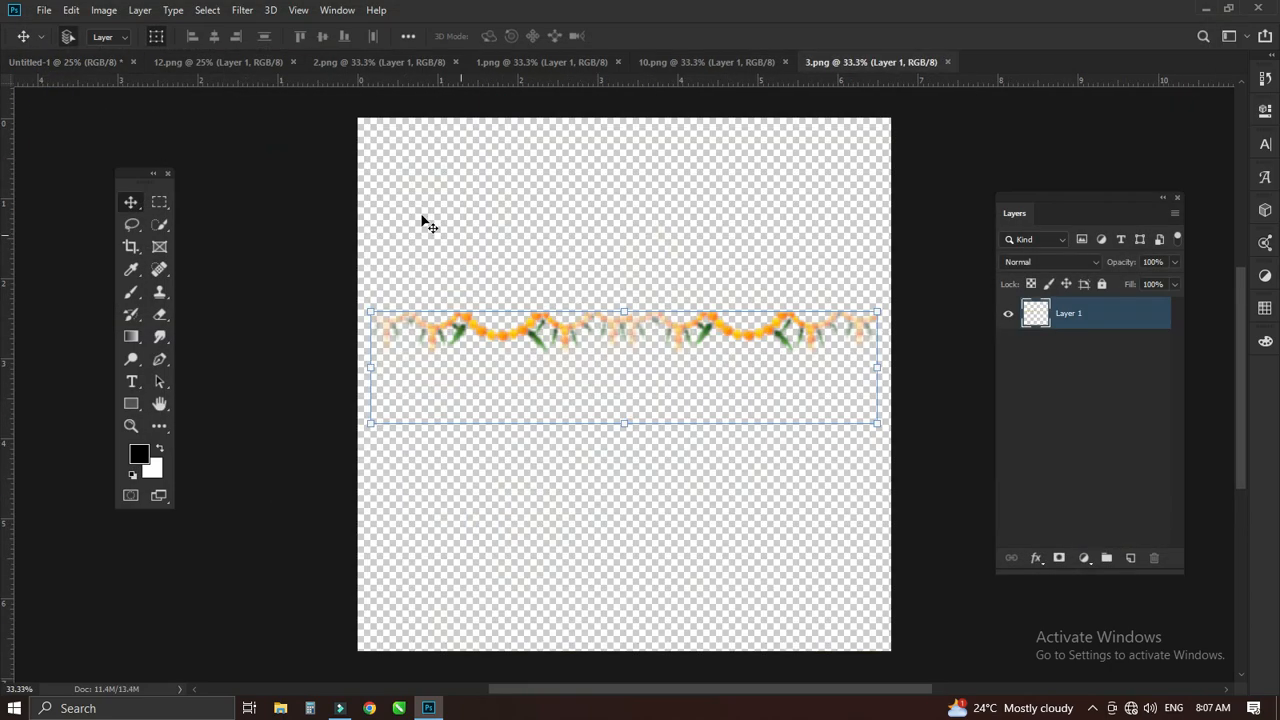
pyautogui.click(81, 61)
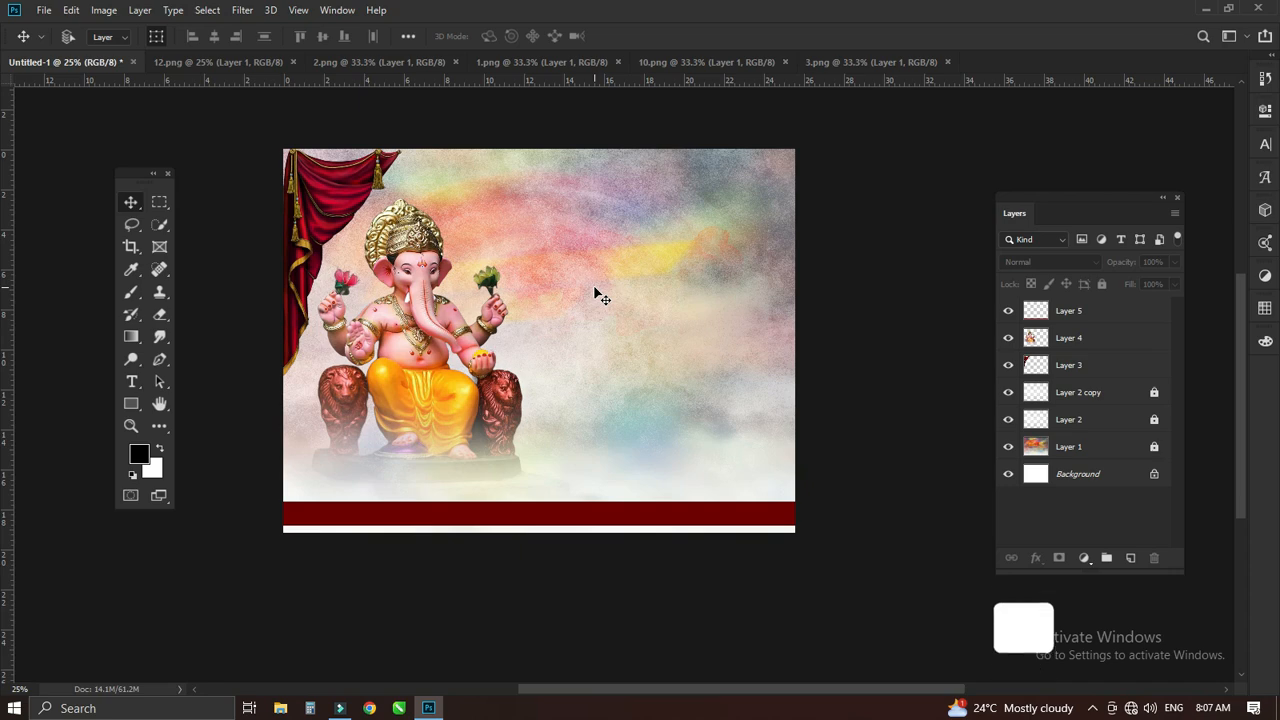
pyautogui.hotkey('ctrl', 'v')
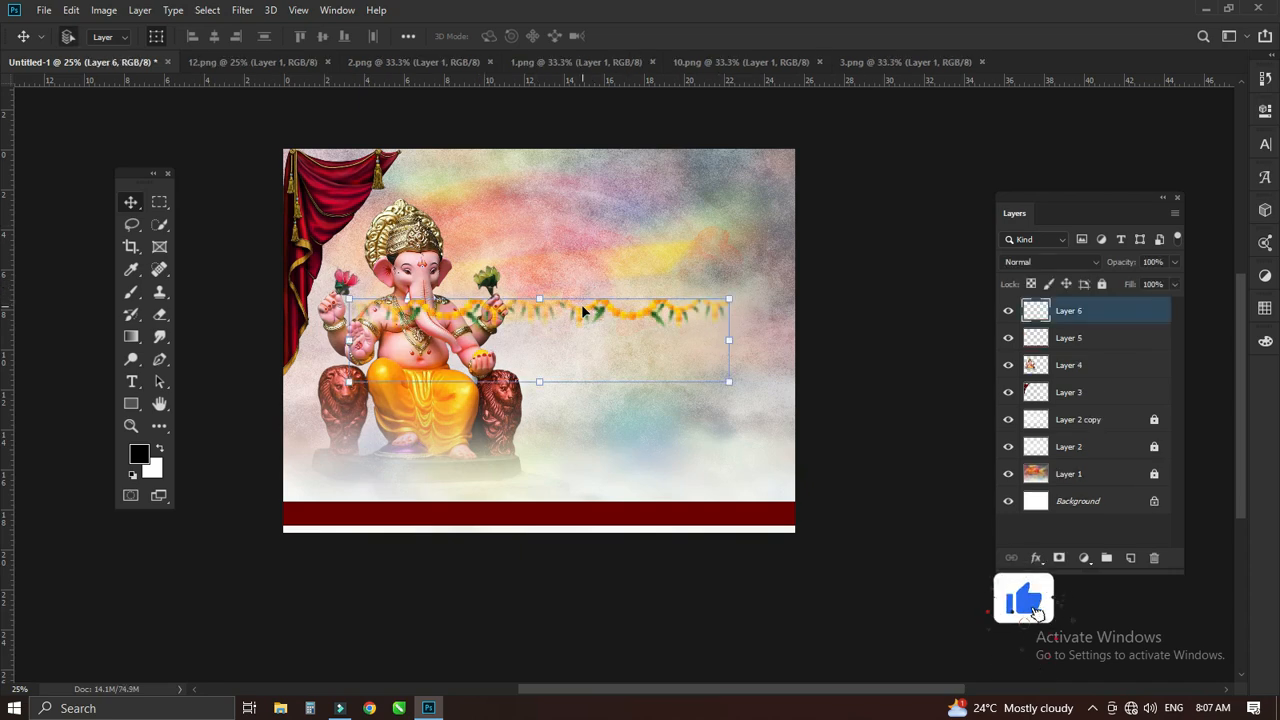
# Scale the garland to about 114% along the canvas's top edge beside the curtain and move its layer below the curtain layer
pyautogui.hotkey('ctrl', 't')
pyautogui.moveTo(730, 296); pyautogui.dragTo(675, 168)
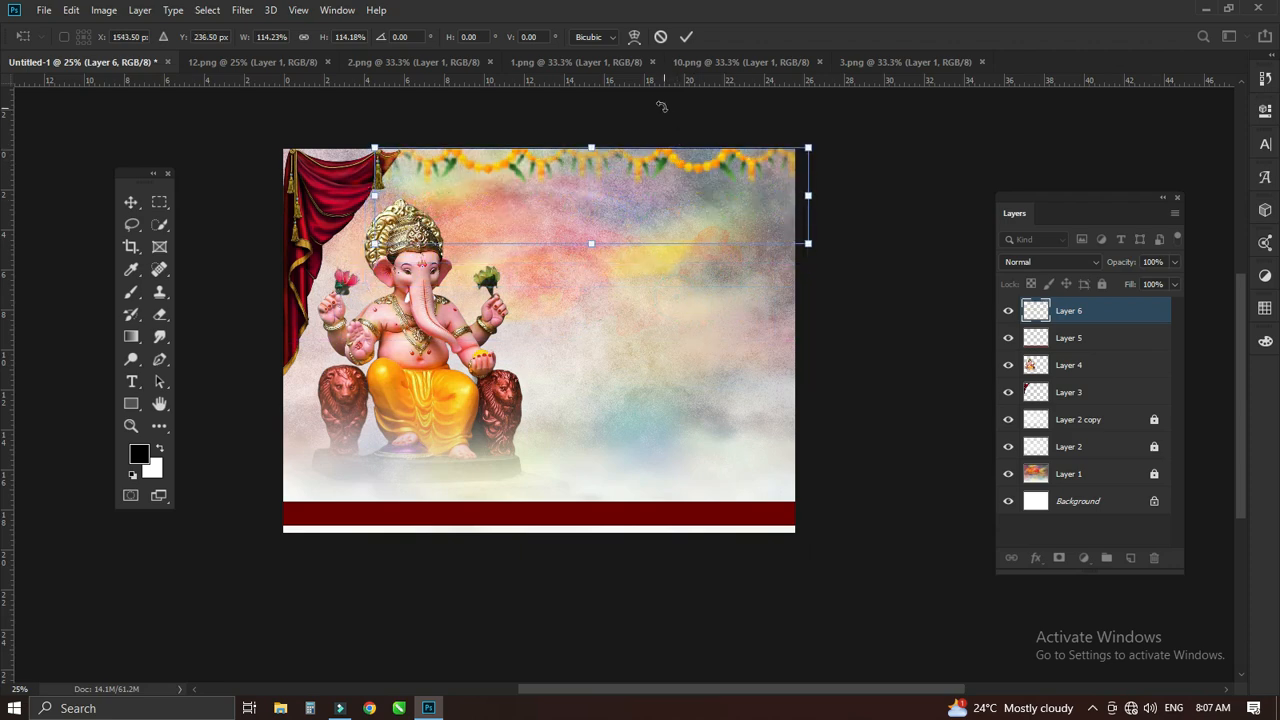
pyautogui.click(686, 36)
pyautogui.moveTo(1100, 310); pyautogui.dragTo(1104, 404)
pyautogui.click(912, 170)
# Open 7.png and place its strip of four Ganesh pictures on the right side of the design, above the red bar
pyautogui.moveTo(720, 243); pyautogui.dragTo(600, 287)
pyautogui.press('z')
pyautogui.moveTo(634, 449); pyautogui.dragTo(634, 311)
pyautogui.press('v')
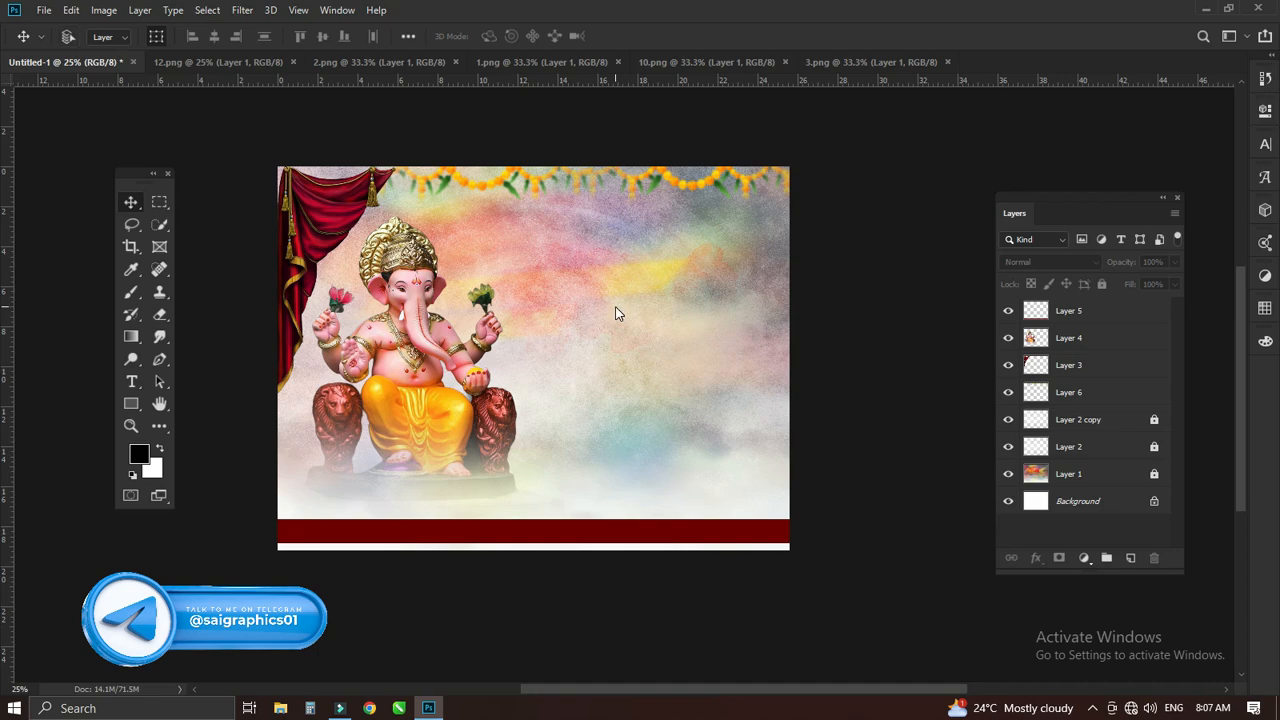
pyautogui.hotkey('ctrl', 'o')
pyautogui.doubleClick(808, 133)
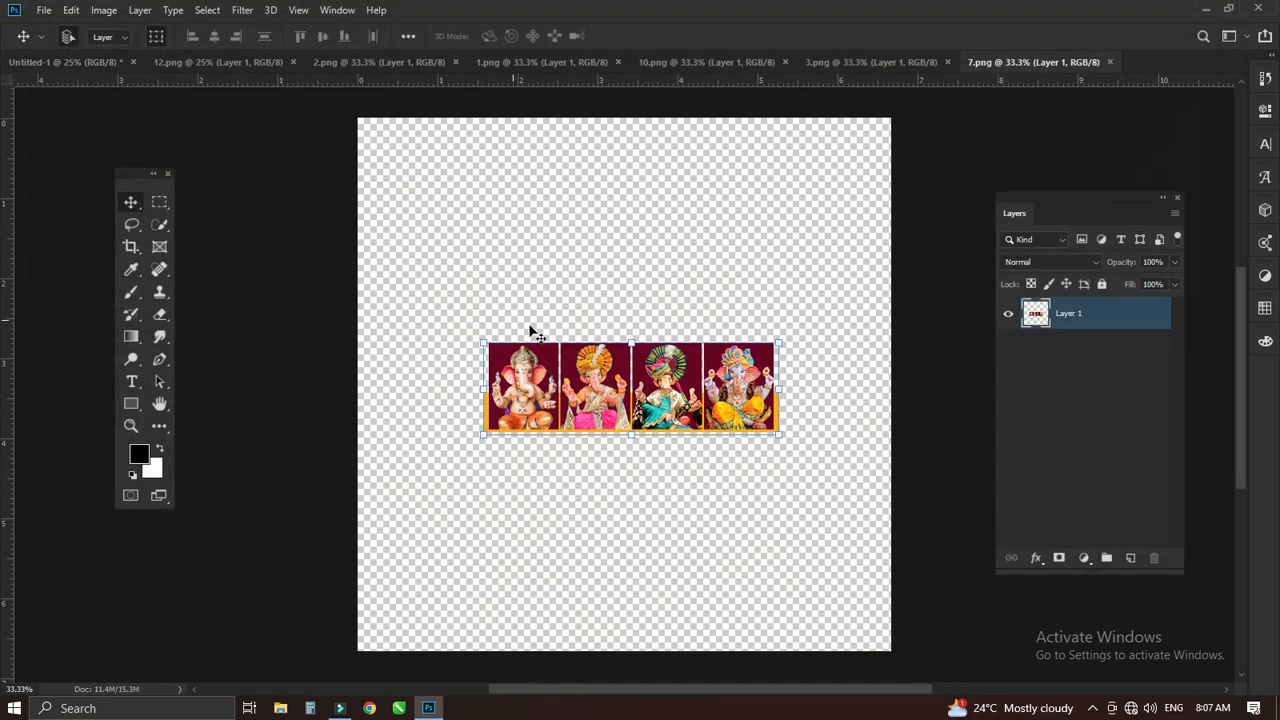
pyautogui.moveTo(630, 385); pyautogui.dragTo(695, 395)
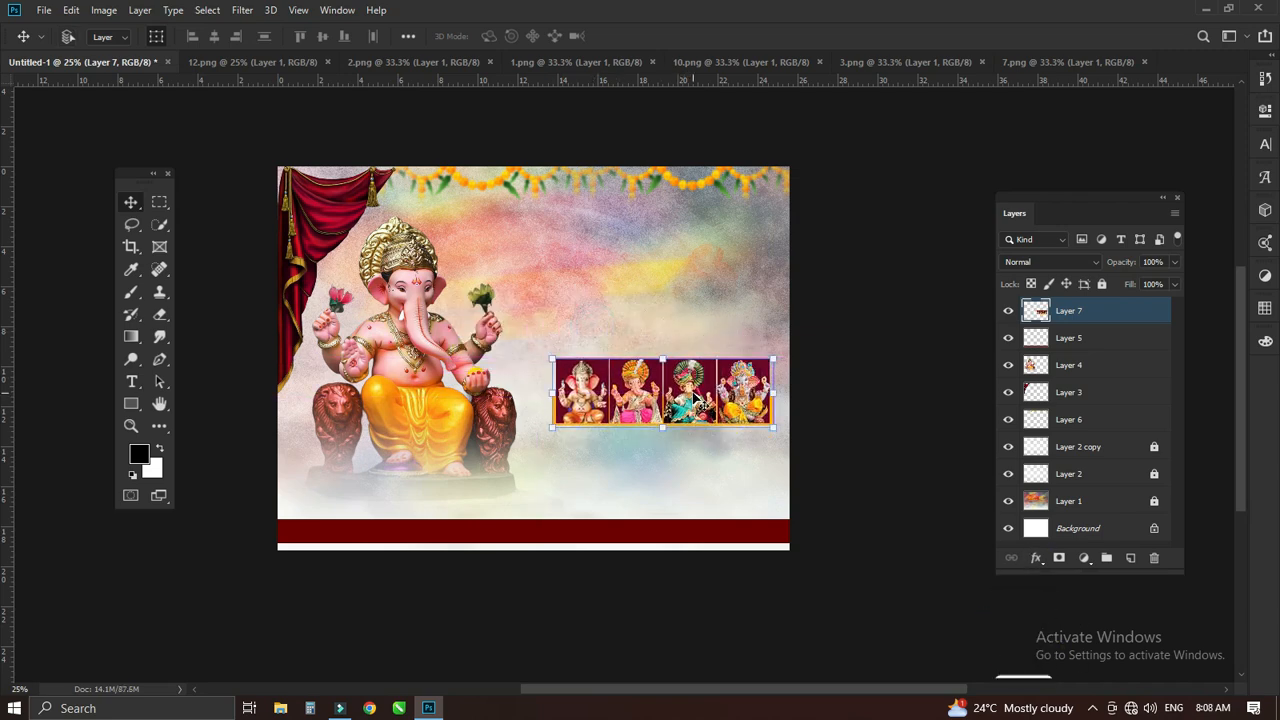
# Scale down the 7.png Ganesh picture strip slightly above the red bar
pyautogui.hotkey('ctrl', 't')
pyautogui.moveTo(771, 355); pyautogui.dragTo(697, 405)
pyautogui.press('Return')
pyautogui.click(815, 375)
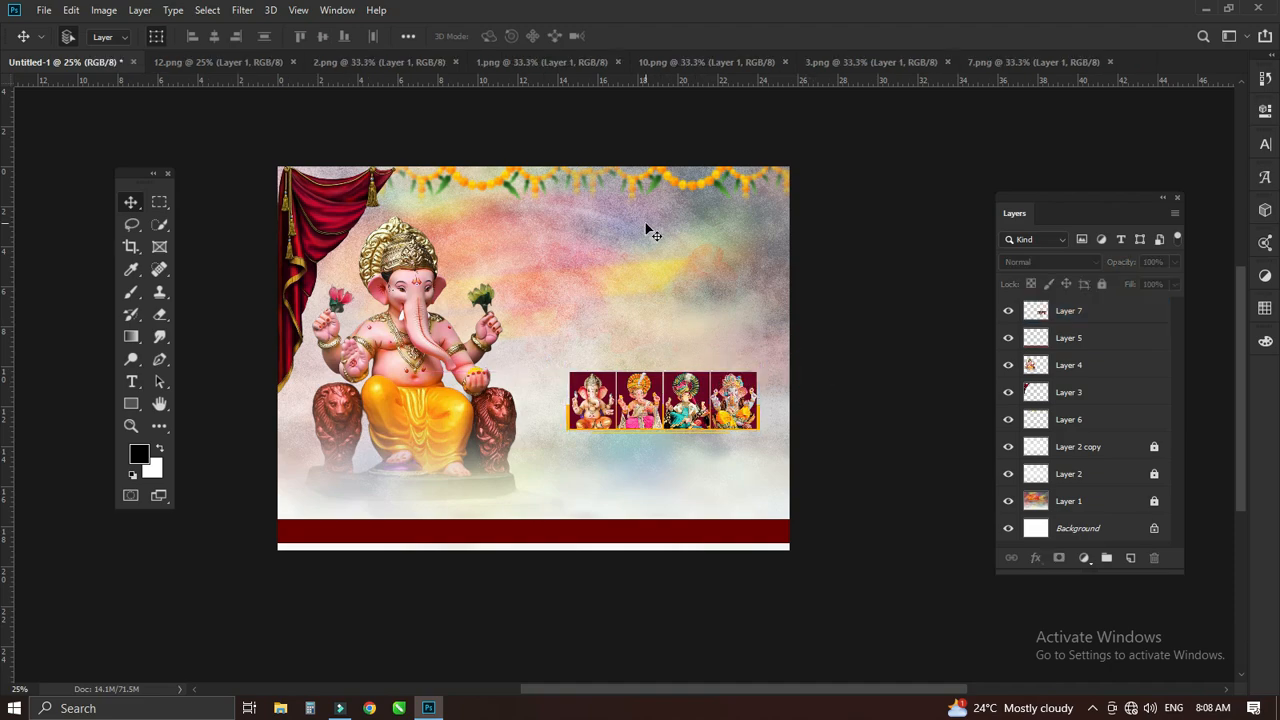
# Open 8.png, place its strip of four Ganesh pictures beneath the first strip, and scale it to about 90%
pyautogui.hotkey('ctrl', 'o')
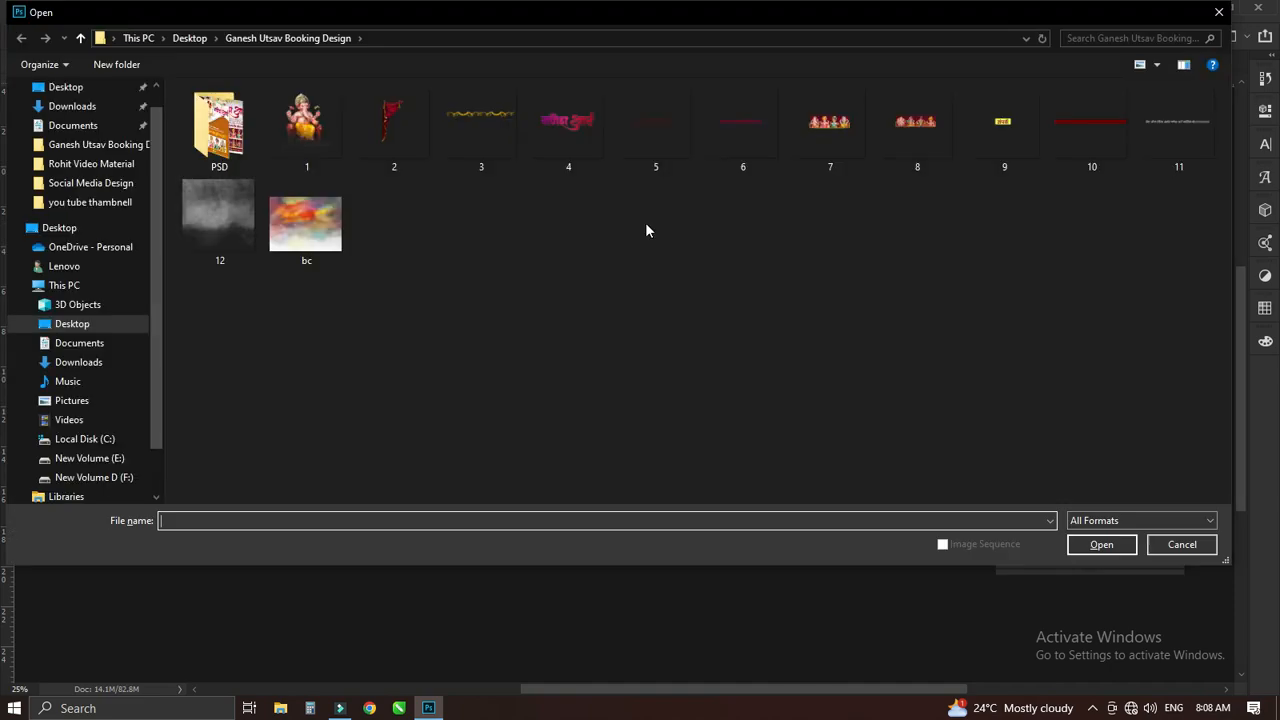
pyautogui.doubleClick(895, 152)
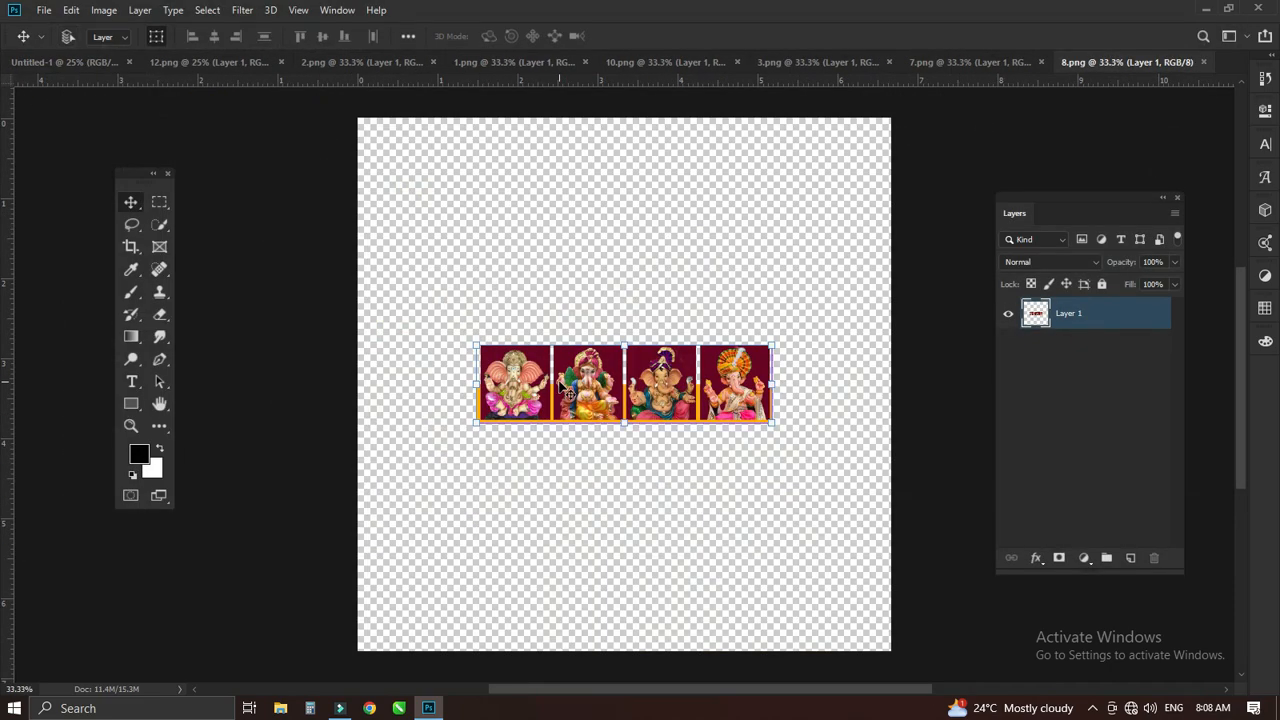
pyautogui.moveTo(89, 62); pyautogui.dragTo(692, 462)
pyautogui.hotkey('ctrl', 't')
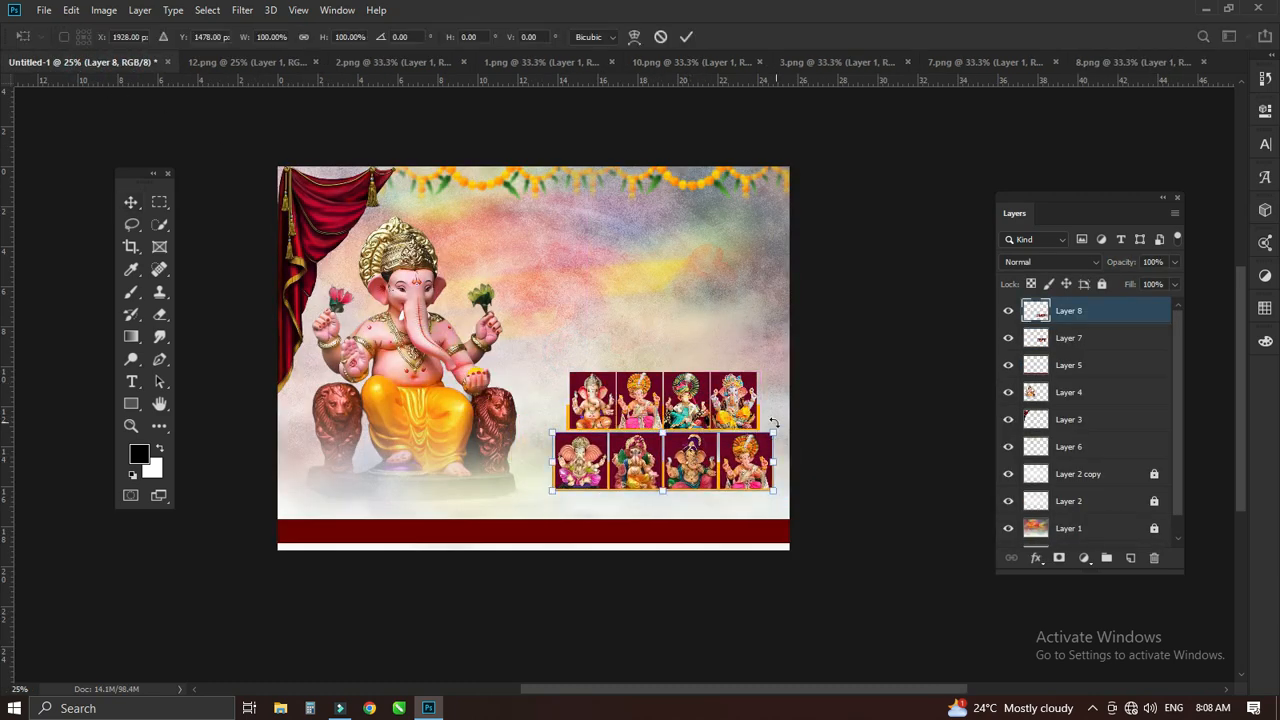
pyautogui.moveTo(774, 428); pyautogui.dragTo(762, 432)
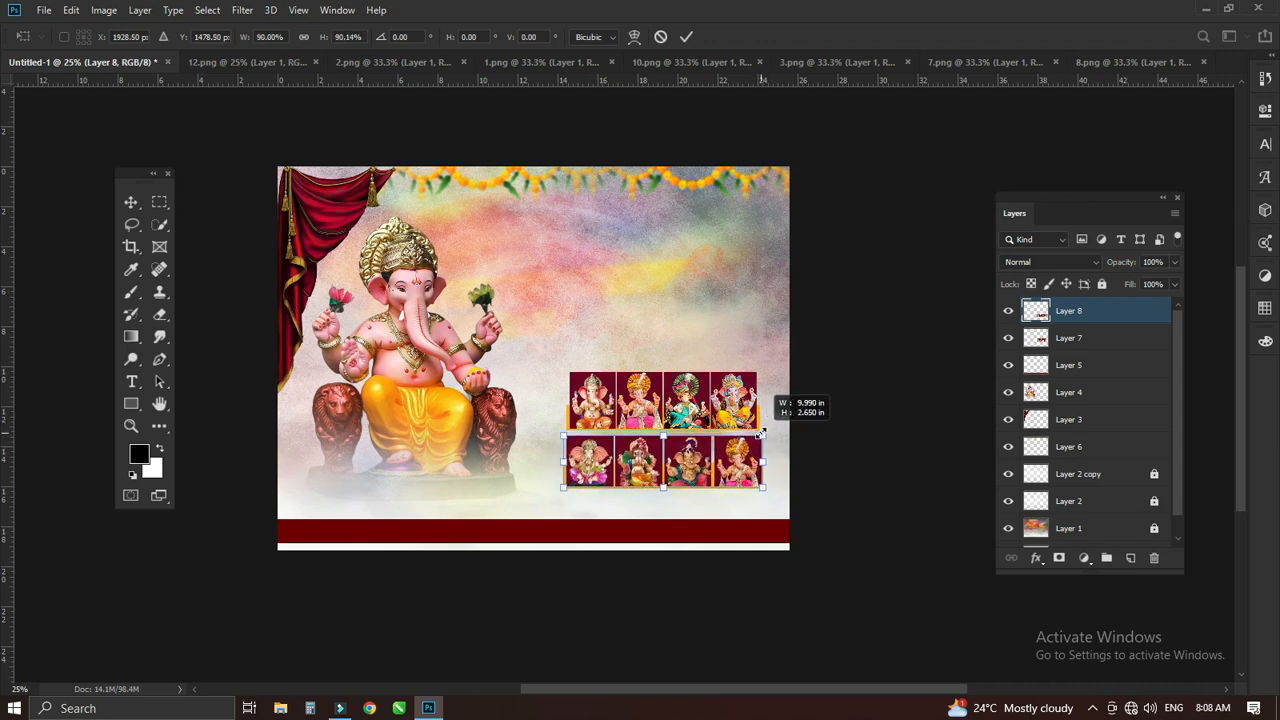
pyautogui.press('Return')
pyautogui.click(836, 442)
# Lower the bottom picture strip toward the red bar, then shift and widen the upper strip to match its width
pyautogui.moveTo(690, 468); pyautogui.dragTo(693, 481)
pyautogui.click(836, 404)
pyautogui.moveTo(714, 408); pyautogui.dragTo(720, 410)
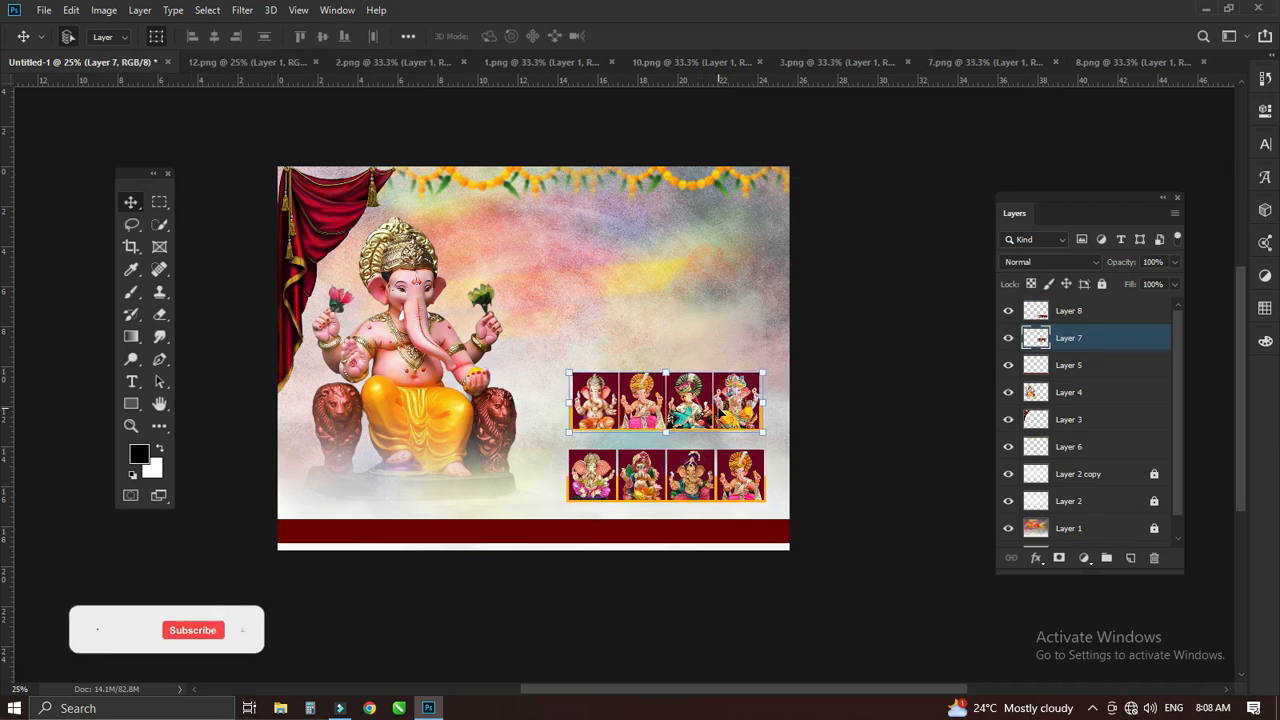
pyautogui.hotkey('ctrl', 't')
pyautogui.moveTo(762, 365); pyautogui.dragTo(767, 366)
pyautogui.press('Return')
# Nudge the upper picture strip down until only a narrow gap separates it from the lower strip
pyautogui.press('Down')
pyautogui.press('Down')
pyautogui.press('Down')
pyautogui.press('Down')
pyautogui.press('Down')
pyautogui.press('Down')
pyautogui.press('Down')
pyautogui.press('Down')
pyautogui.press('Down')
pyautogui.press('Down')
pyautogui.press('Down')
pyautogui.press('Down')
pyautogui.press('Down')
pyautogui.press('Down')
pyautogui.press('Down')
pyautogui.press('Down')
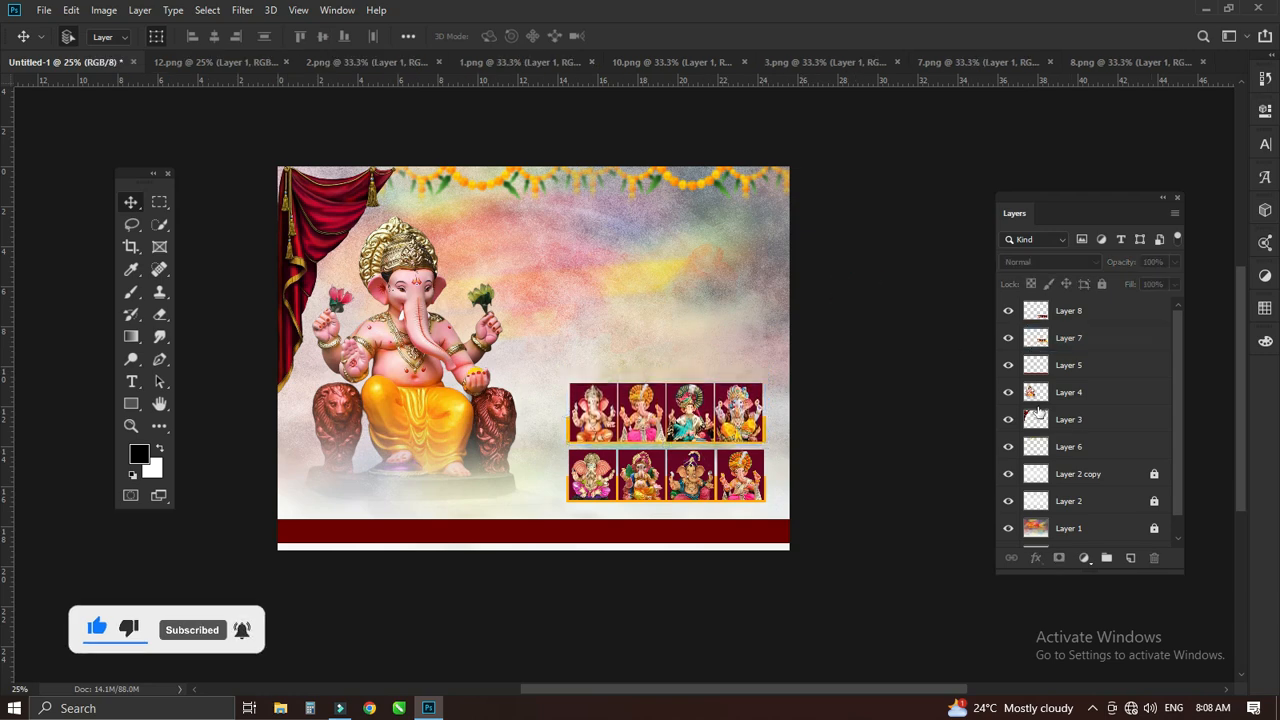
# Add a new layer directly above Layer 1 and try a black textured brush stamp on it
pyautogui.click(1131, 557)
pyautogui.moveTo(1125, 314); pyautogui.dragTo(1110, 493)
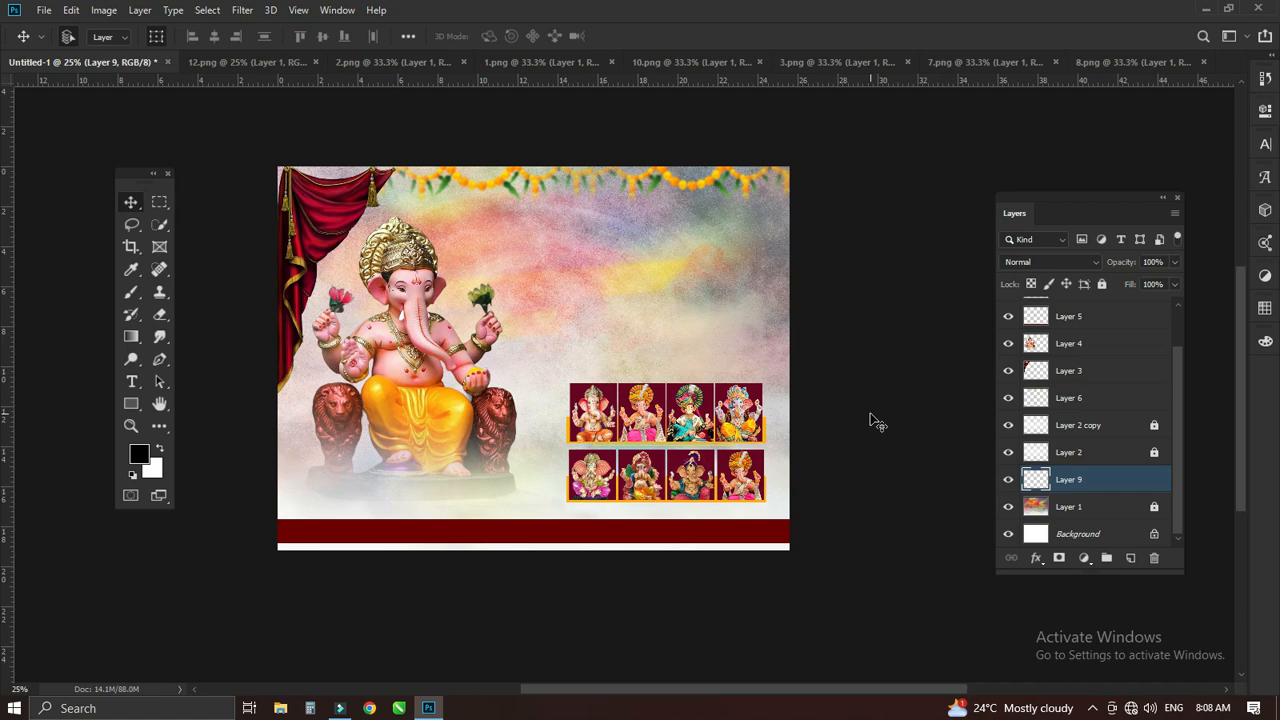
pyautogui.press('b')
pyautogui.click(680, 342)
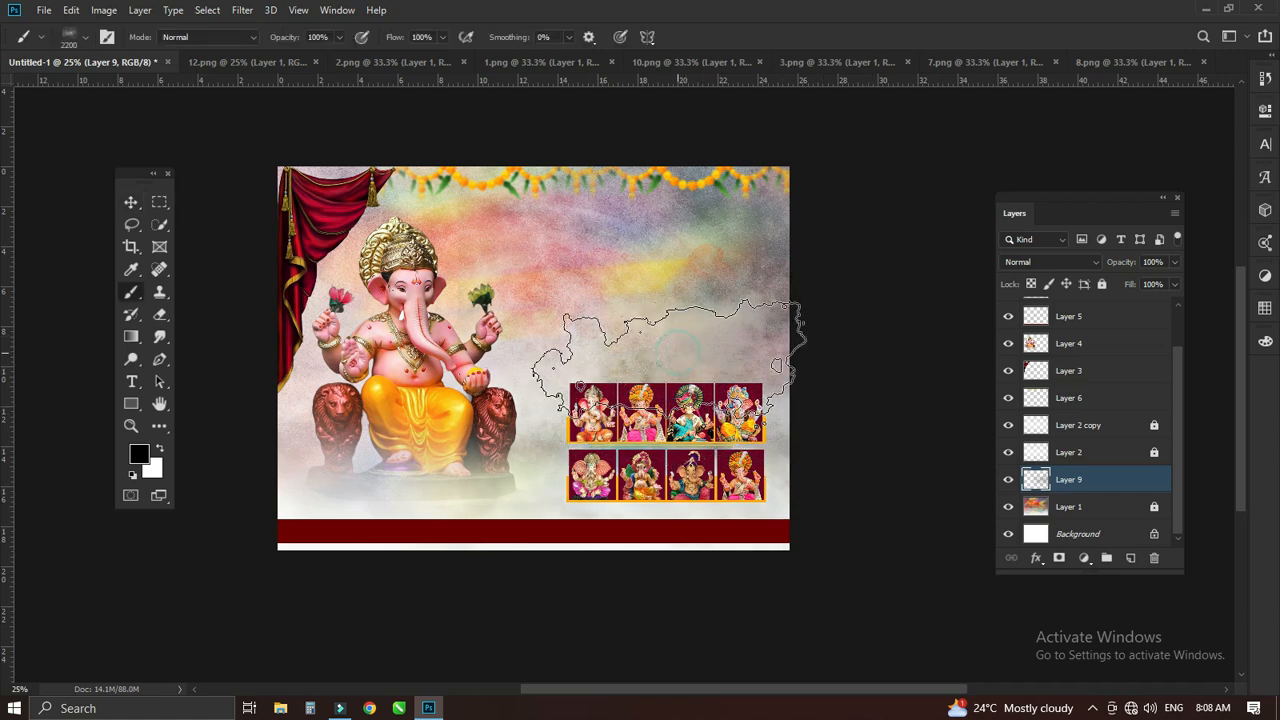
# Lighten the background by stamping a white textured brush of about 2900 px across the new layer, and lock that layer
pyautogui.press('x')
pyautogui.press(']')
pyautogui.press(']')
pyautogui.press(']')
pyautogui.press(']')
pyautogui.press(']')
pyautogui.press(']')
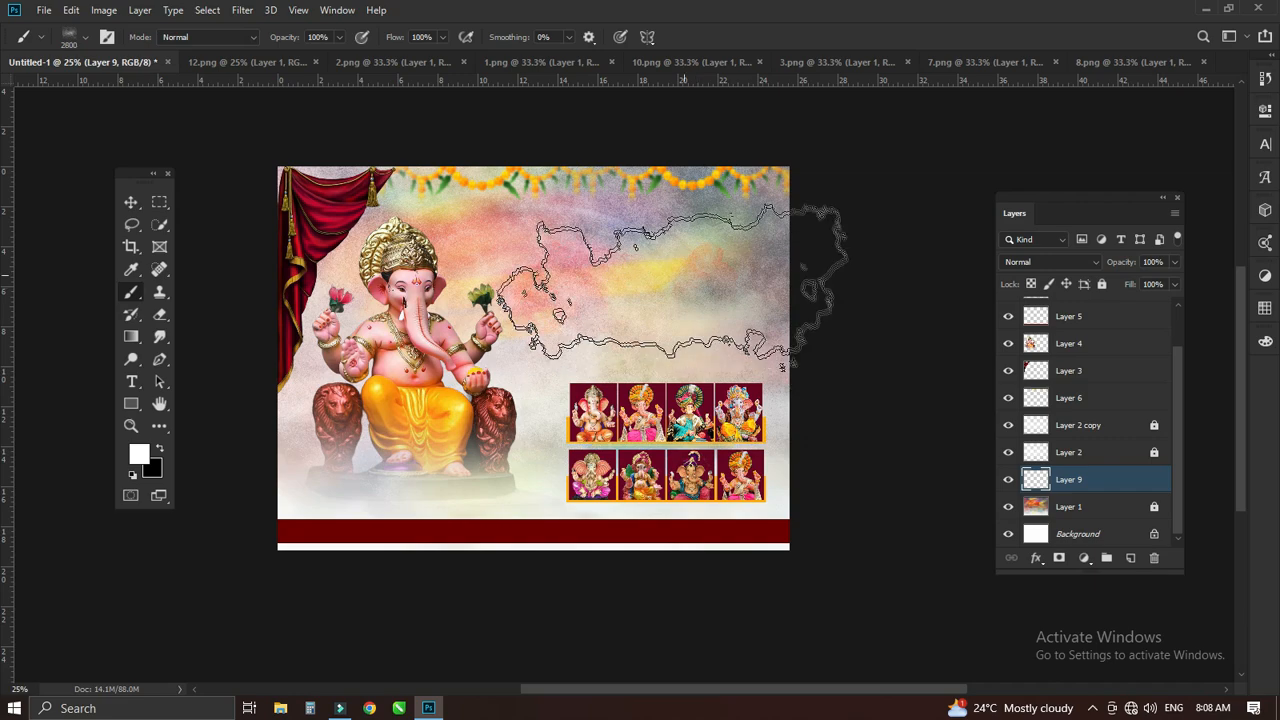
pyautogui.click(669, 259)
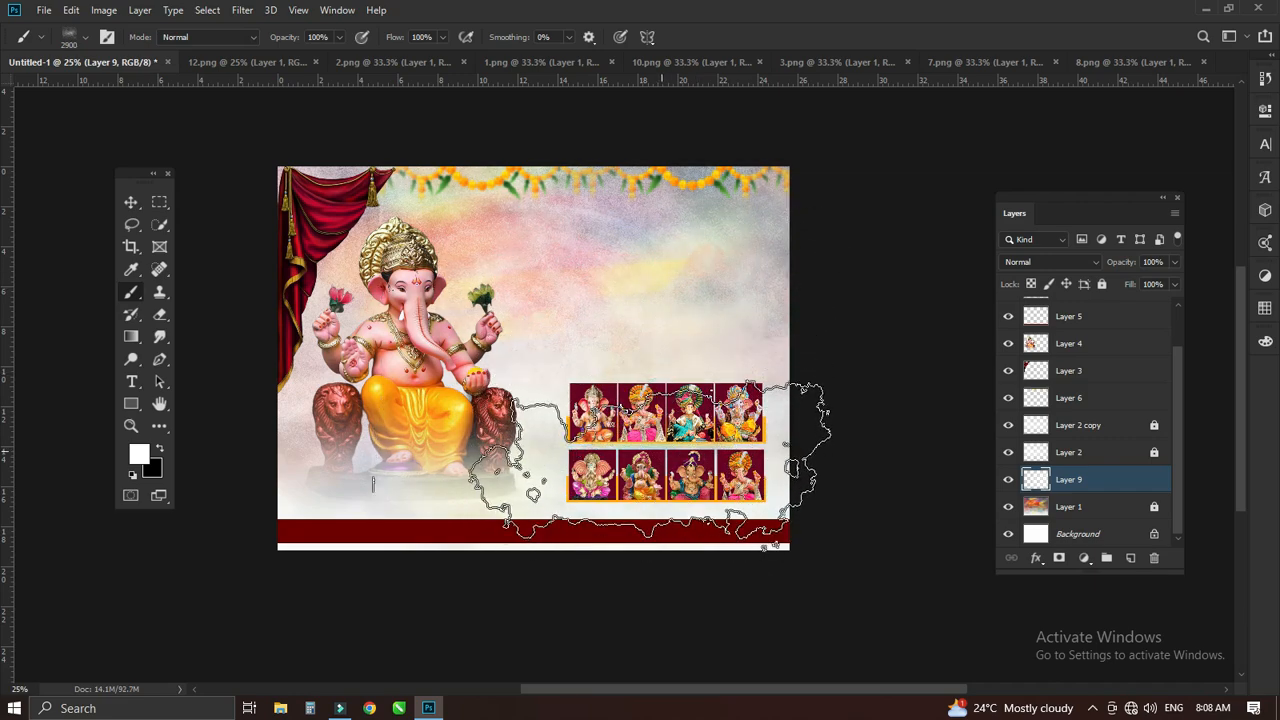
pyautogui.click(622, 196)
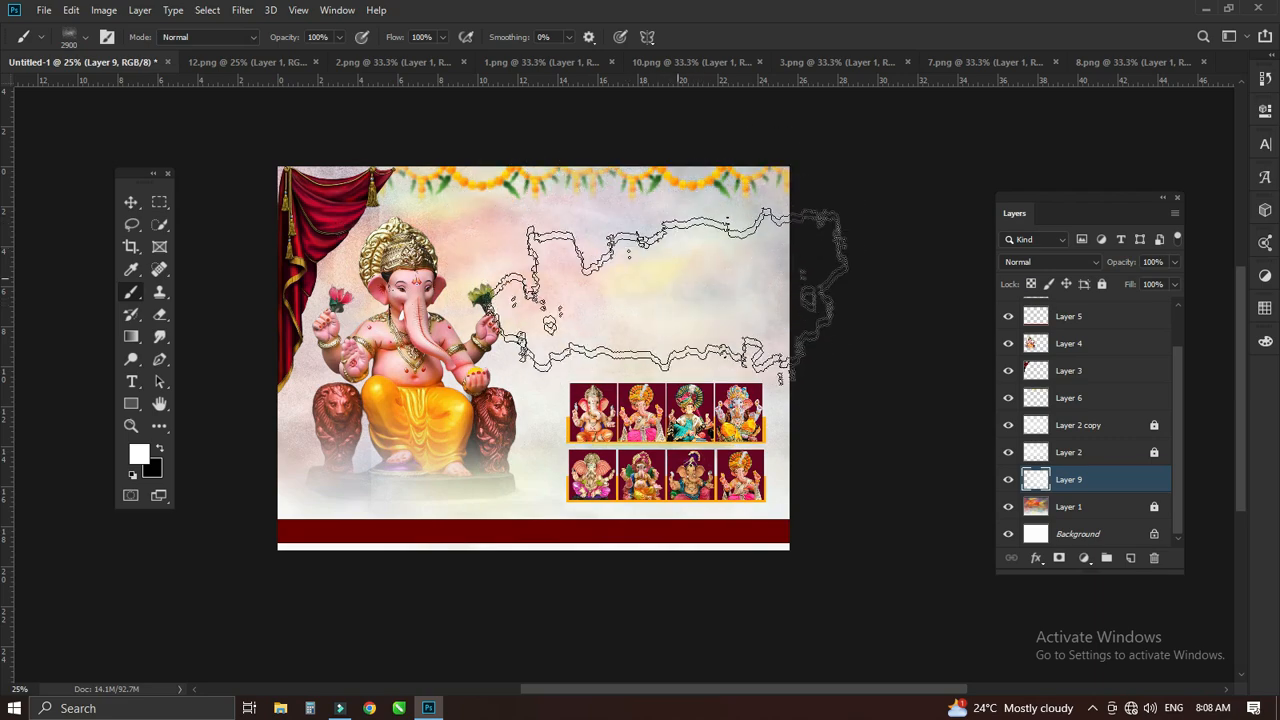
pyautogui.click(677, 251)
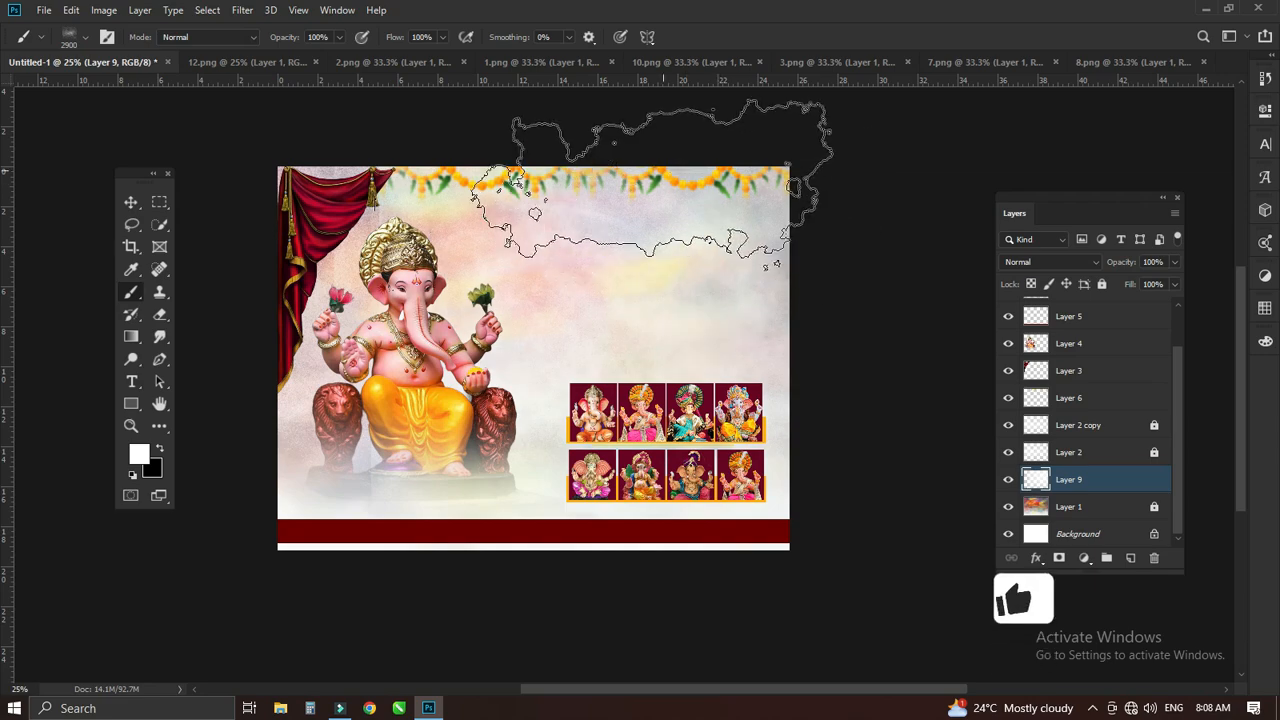
pyautogui.press('v')
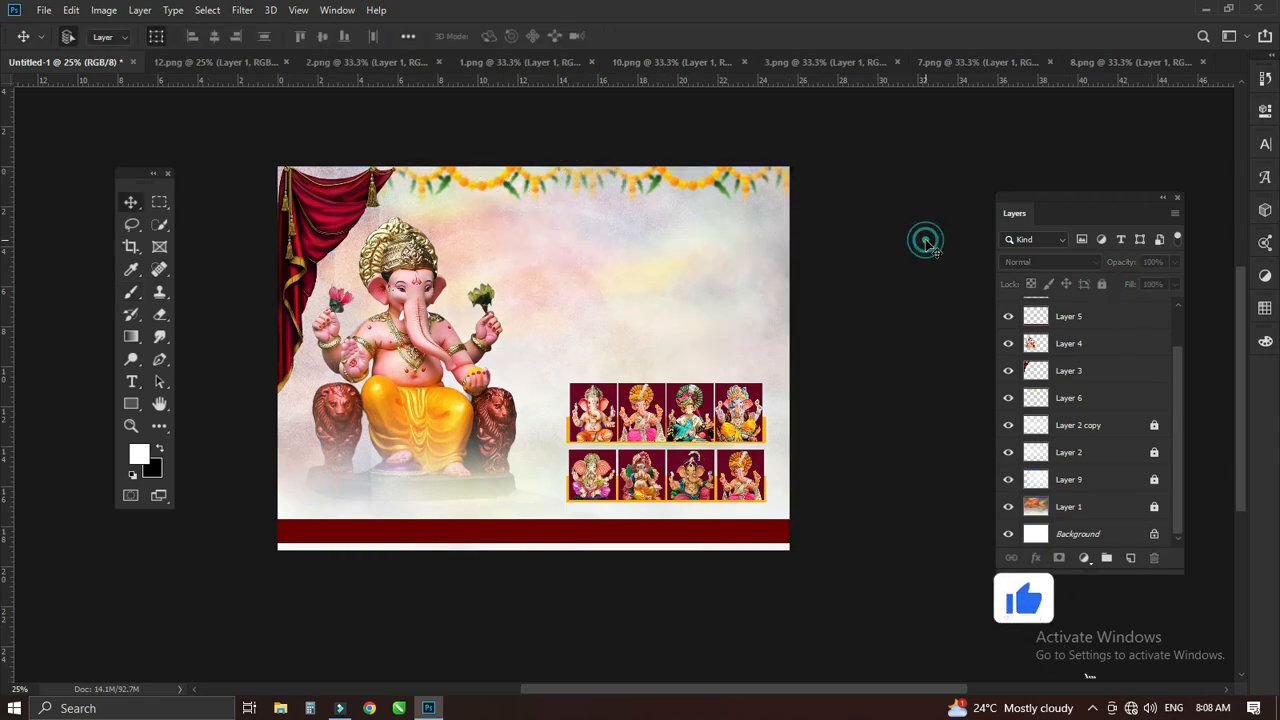
# Open 4.png and place its गणेश आर्ट title below the garland, to the right of the Ganesh figure's head
pyautogui.hotkey('ctrl', 'o')
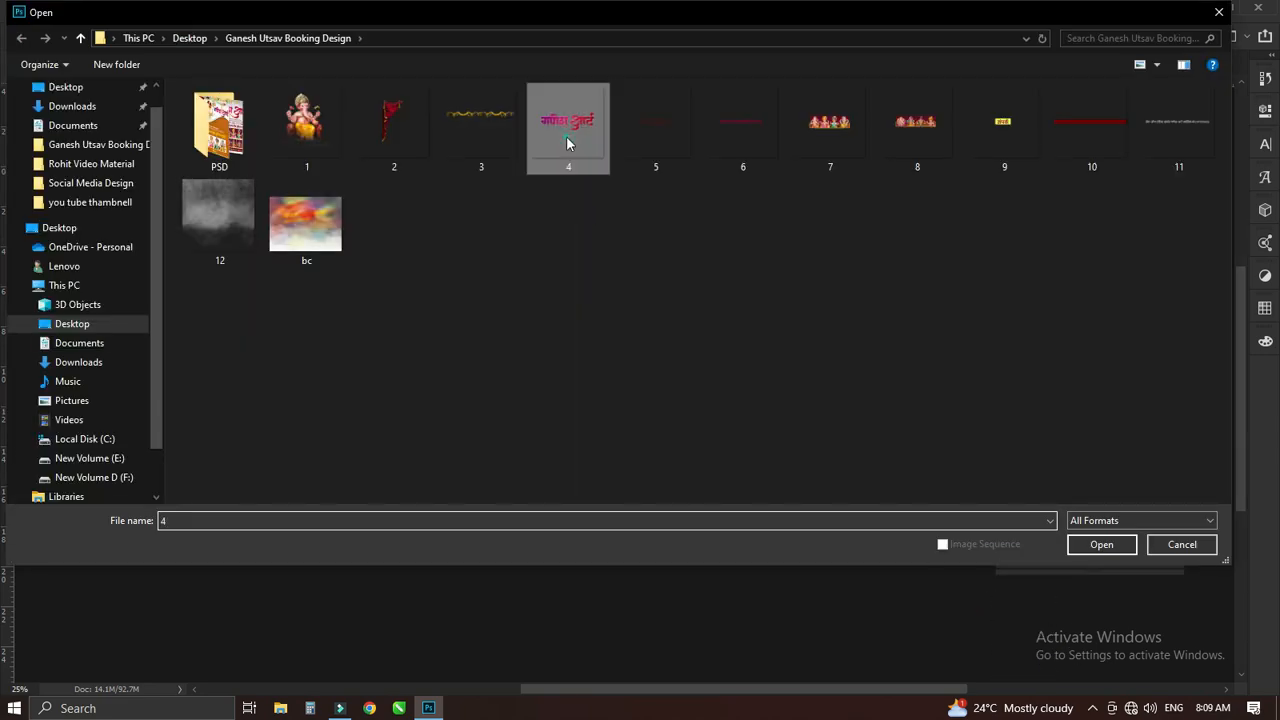
pyautogui.doubleClick(566, 143)
pyautogui.moveTo(91, 93); pyautogui.dragTo(519, 258)
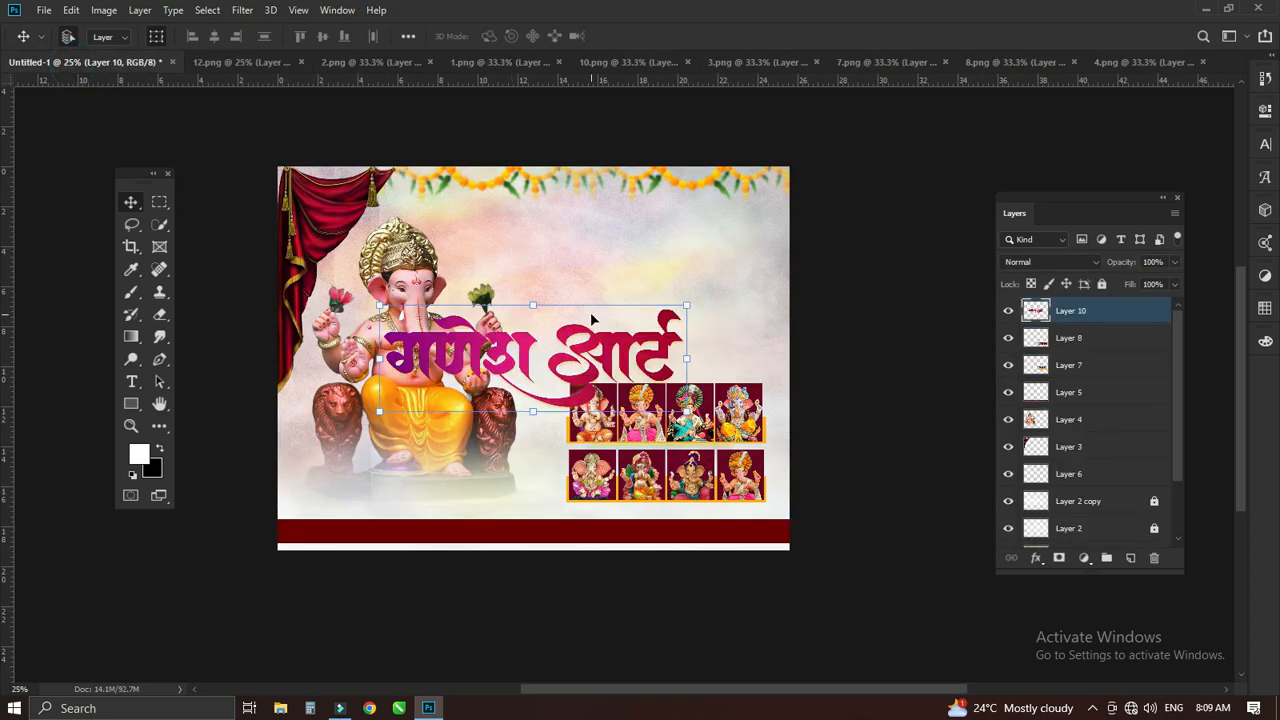
pyautogui.moveTo(597, 350); pyautogui.dragTo(686, 245)
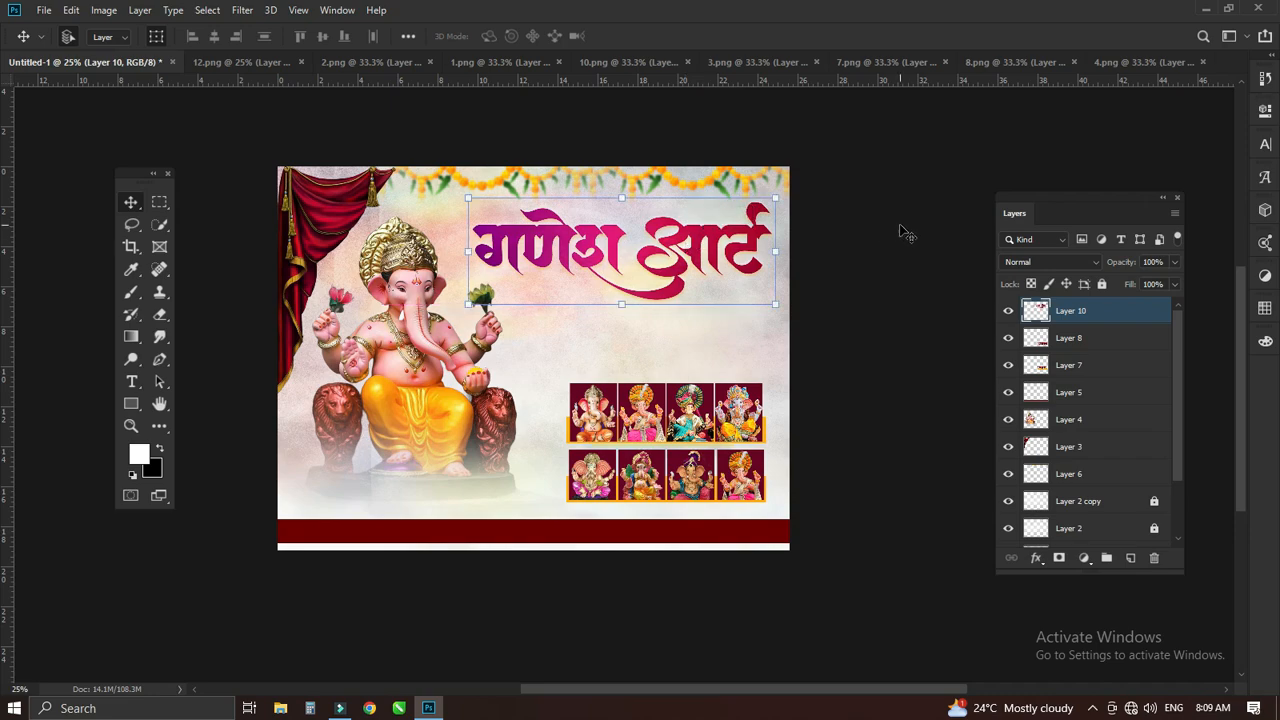
pyautogui.click(900, 230)
# Open 5.png, place its three-line Marathi description in the Untitled-1 document, and scale it to about 79%
pyautogui.hotkey('ctrl', 'o')
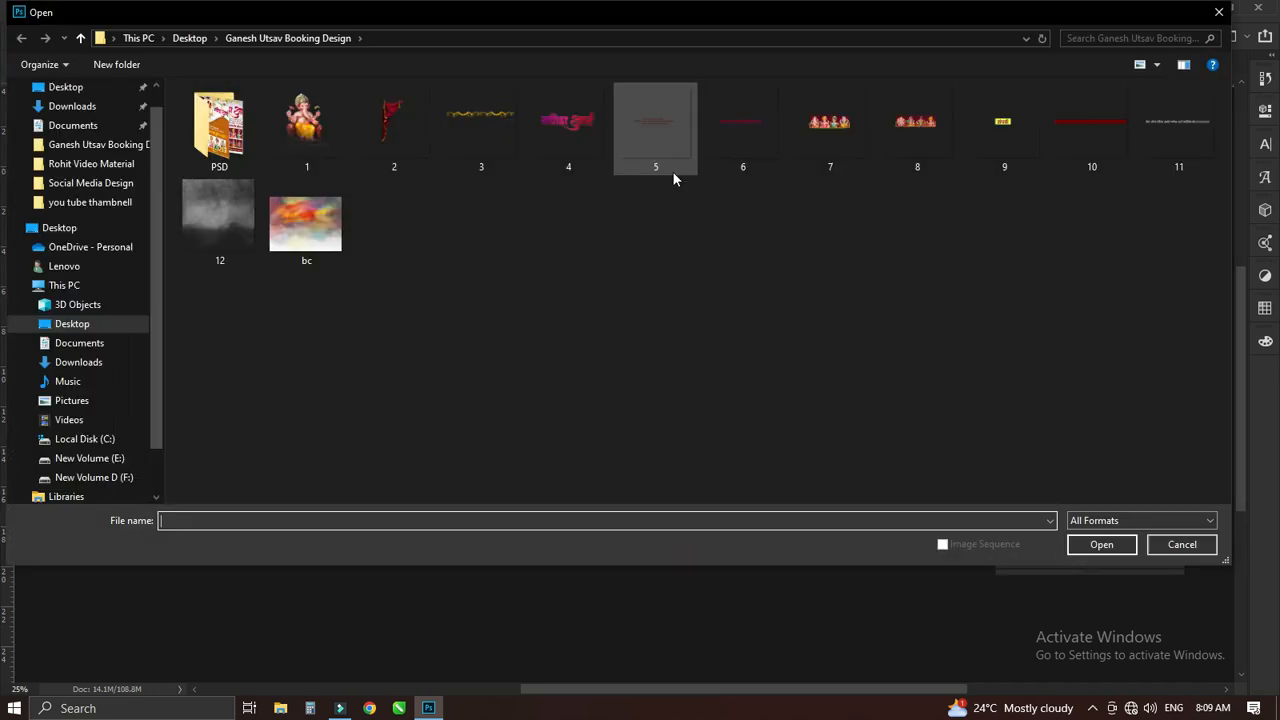
pyautogui.click(668, 137)
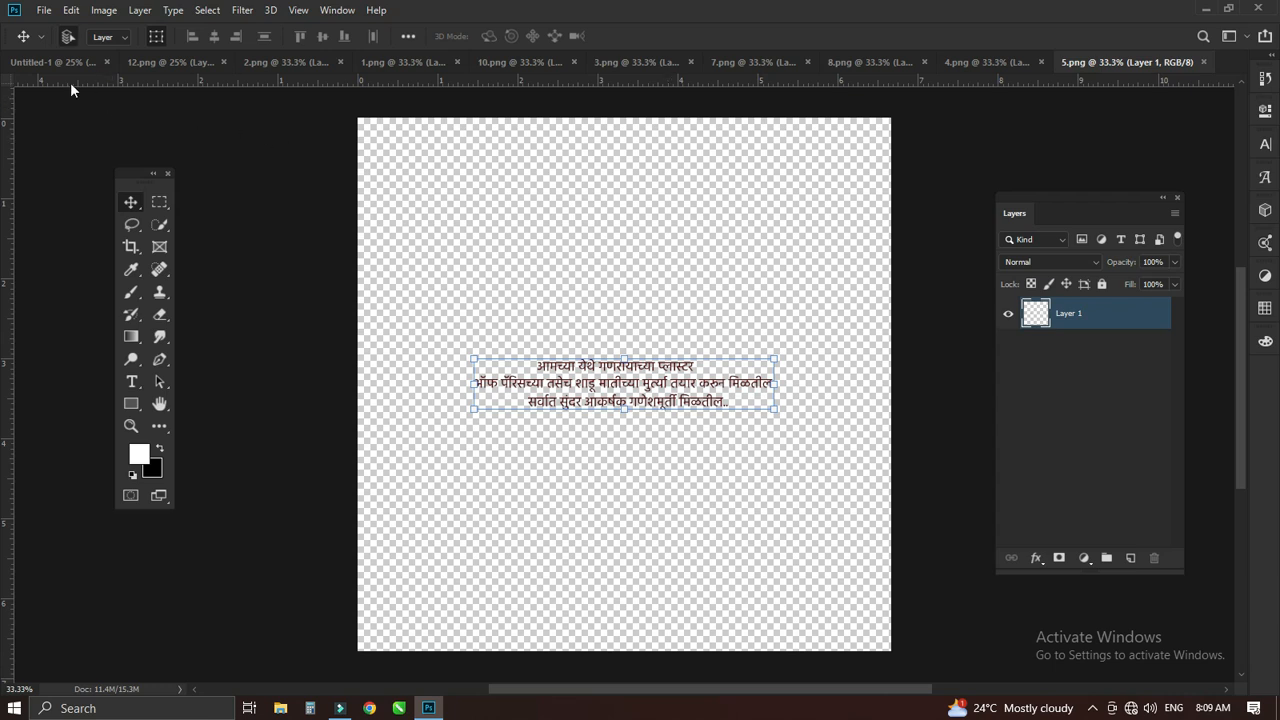
pyautogui.moveTo(70, 82); pyautogui.dragTo(623, 337)
pyautogui.hotkey('ctrl', 't')
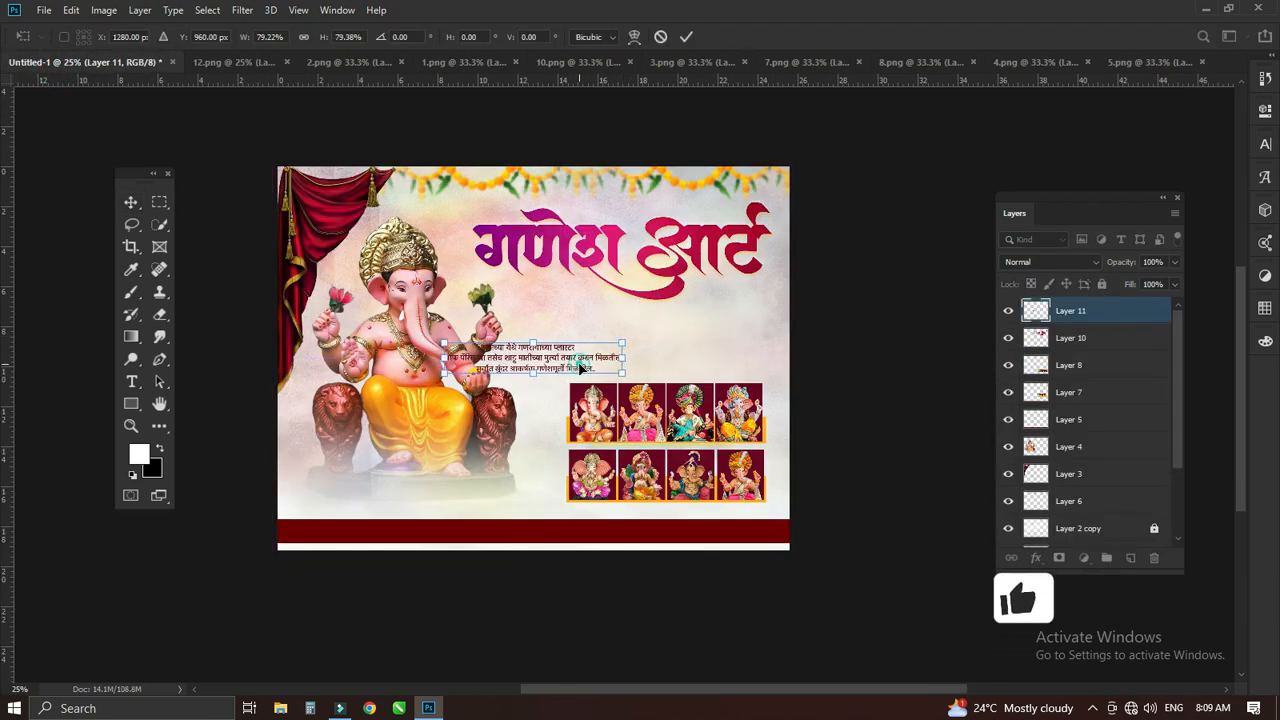
pyautogui.press('Return')
# Try to move the Marathi description text away from the Ganesh figure
pyautogui.keyDown('shift'); pyautogui.click(583, 360); pyautogui.keyUp('shift')
pyautogui.click(857, 349)
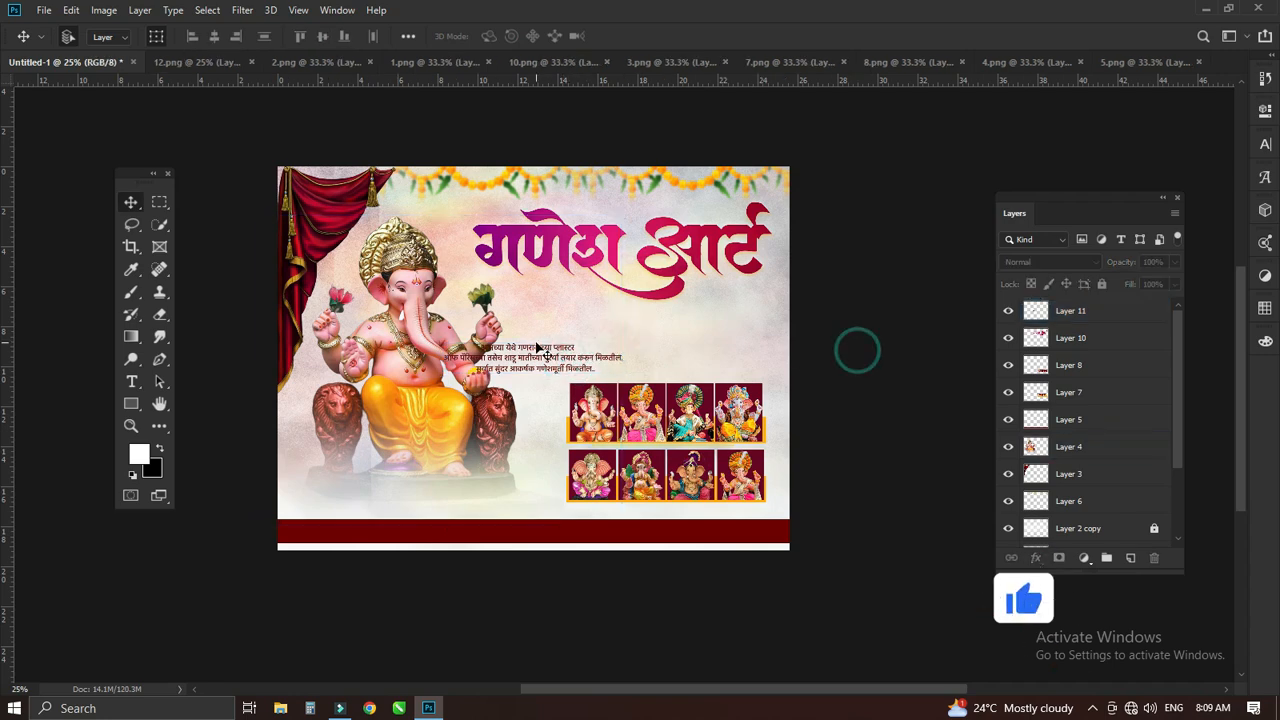
pyautogui.keyDown('shift'); pyautogui.click(531, 345); pyautogui.keyUp('shift')
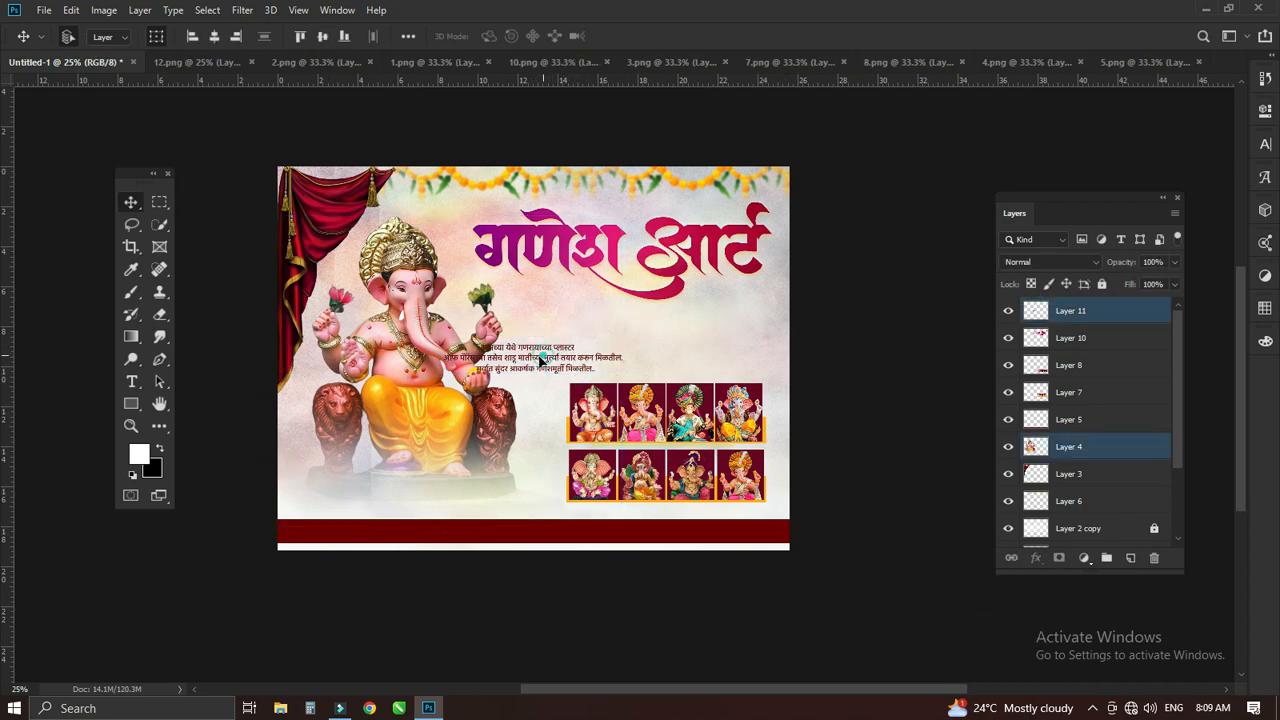
pyautogui.click(828, 351)
pyautogui.keyDown('ctrl'); pyautogui.click(565, 356); pyautogui.keyUp('ctrl')
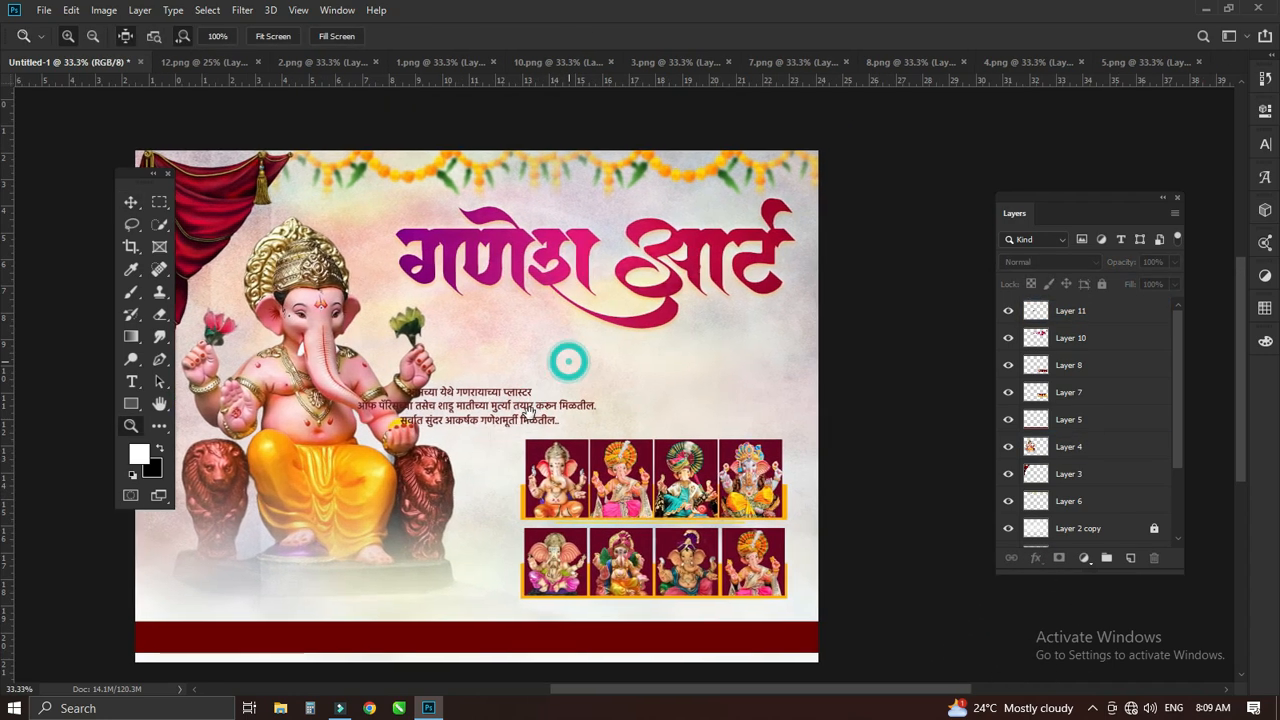
pyautogui.click(478, 410)
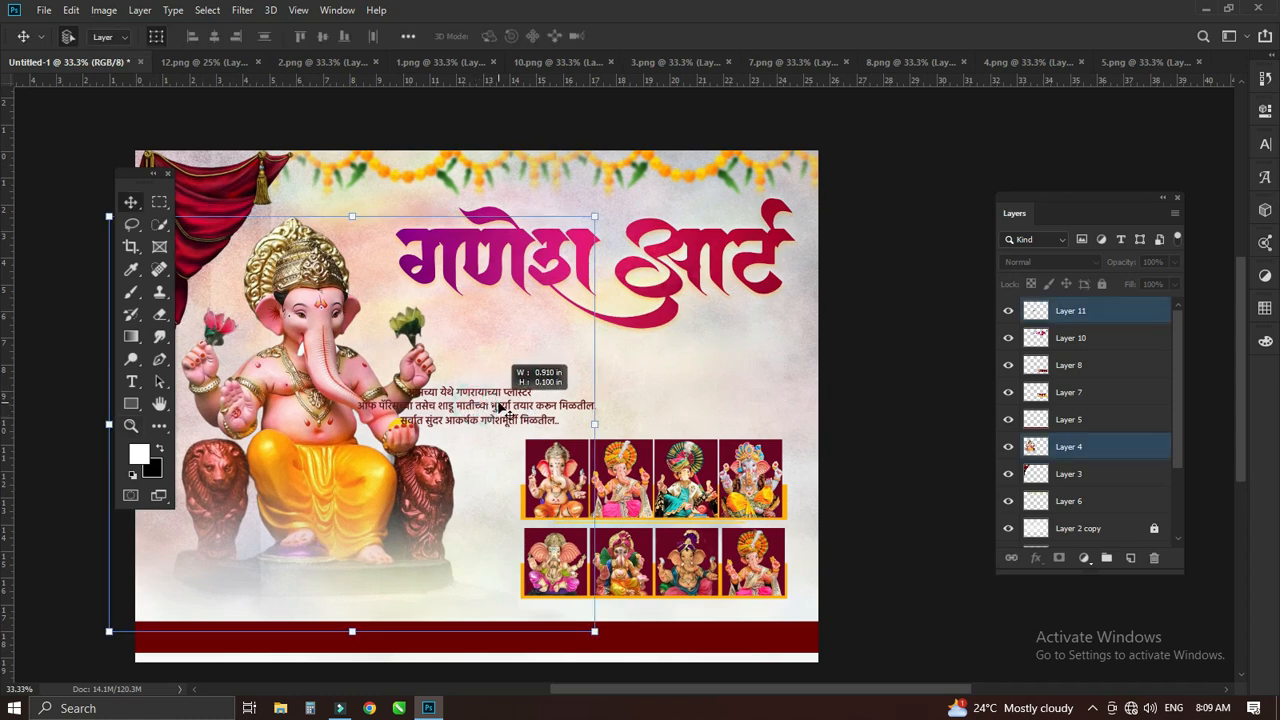
pyautogui.click(901, 357)
# Select only Layer 11 and move the description text to just below the title, clear of the Ganesh figure
pyautogui.rightClick(500, 412)
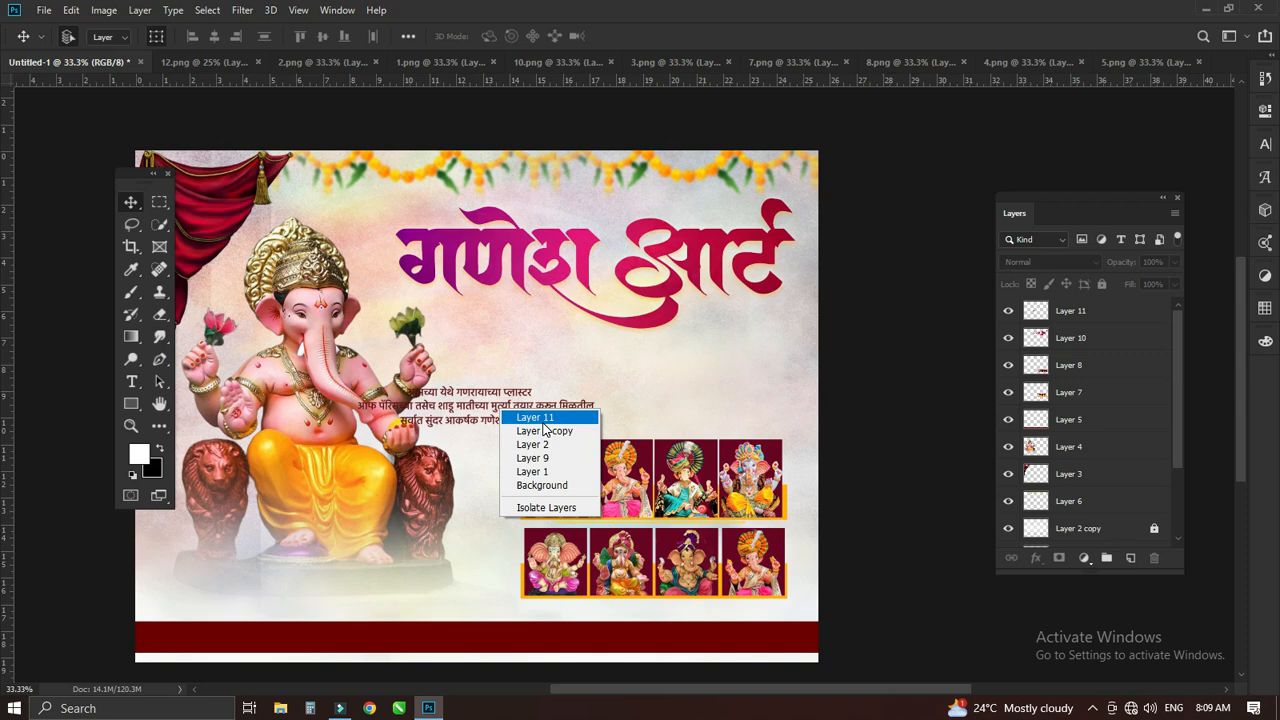
pyautogui.click(543, 418)
pyautogui.moveTo(518, 410); pyautogui.dragTo(628, 362)
pyautogui.click(875, 355)
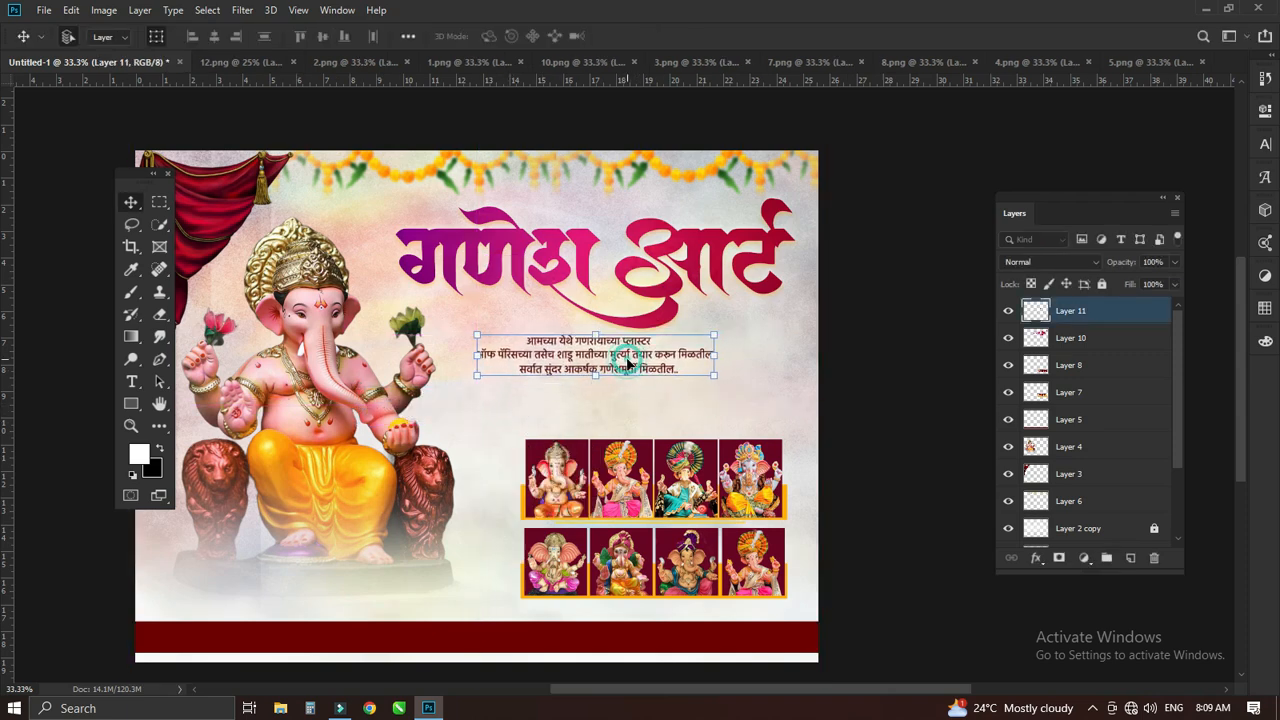
pyautogui.click(865, 340)
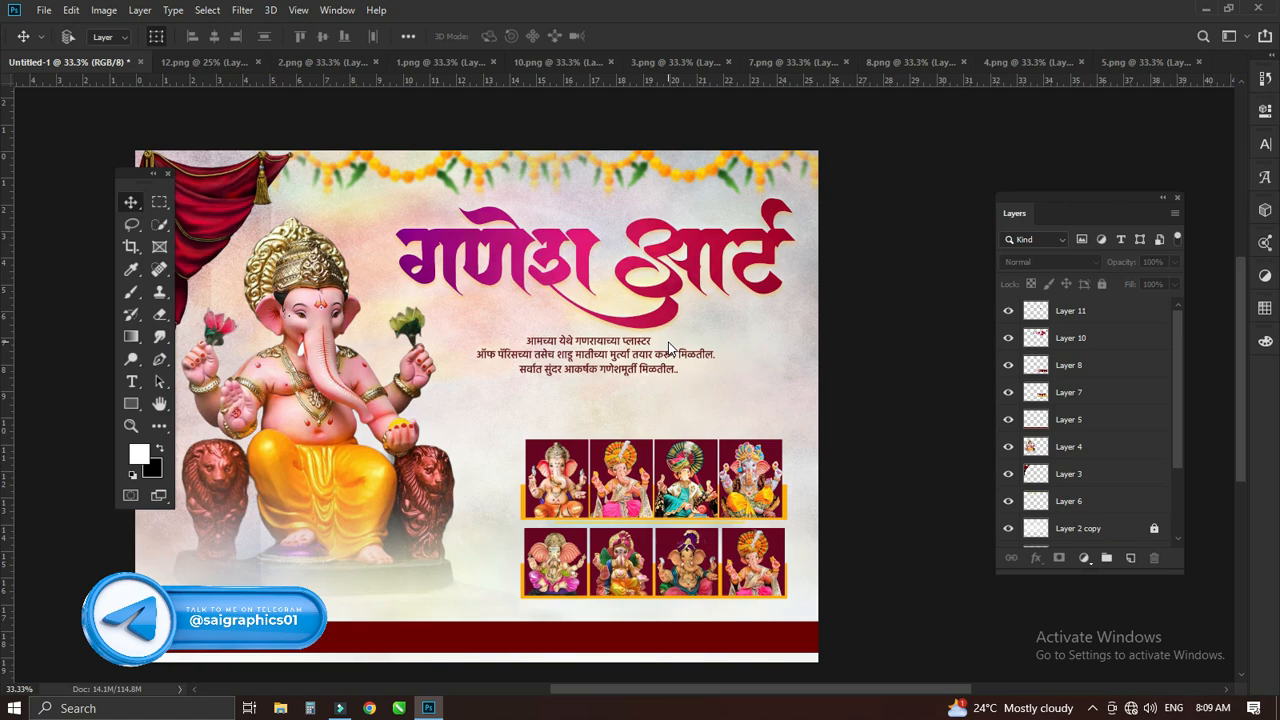
# Open 6.png and paste its Marathi booking line into the Untitled-1 document
pyautogui.hotkey('ctrl', 'o')
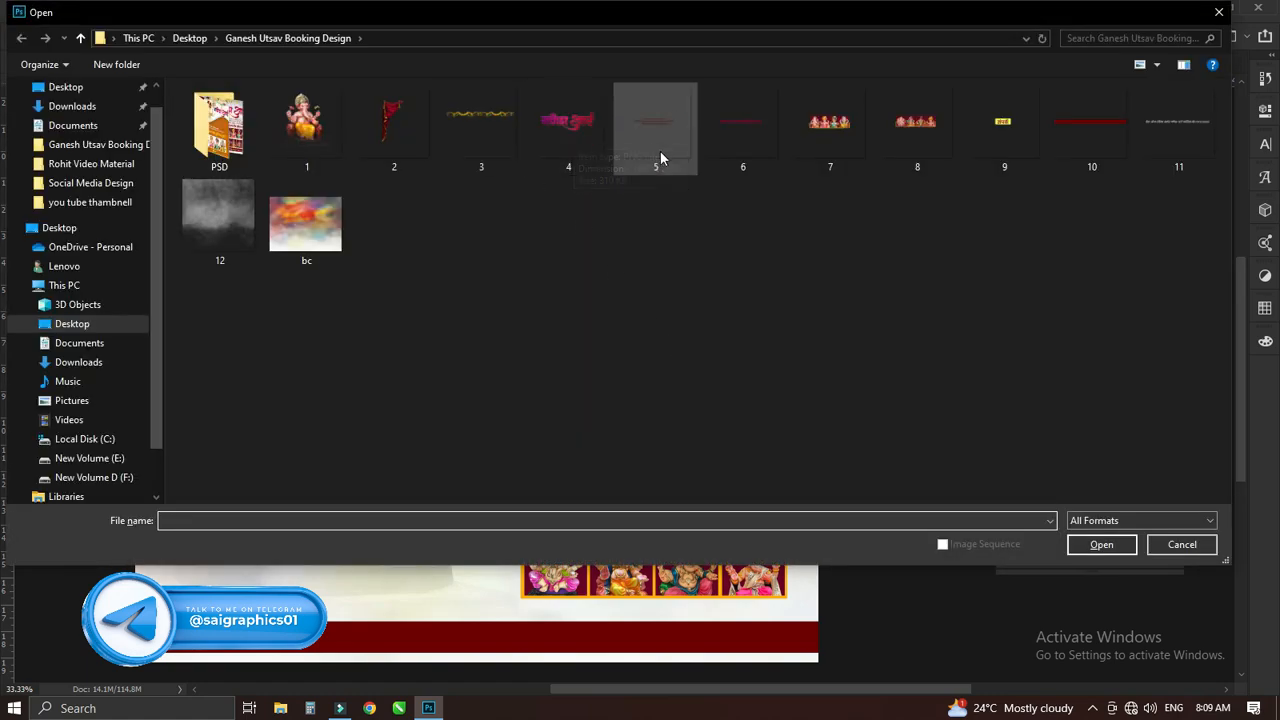
pyautogui.doubleClick(712, 142)
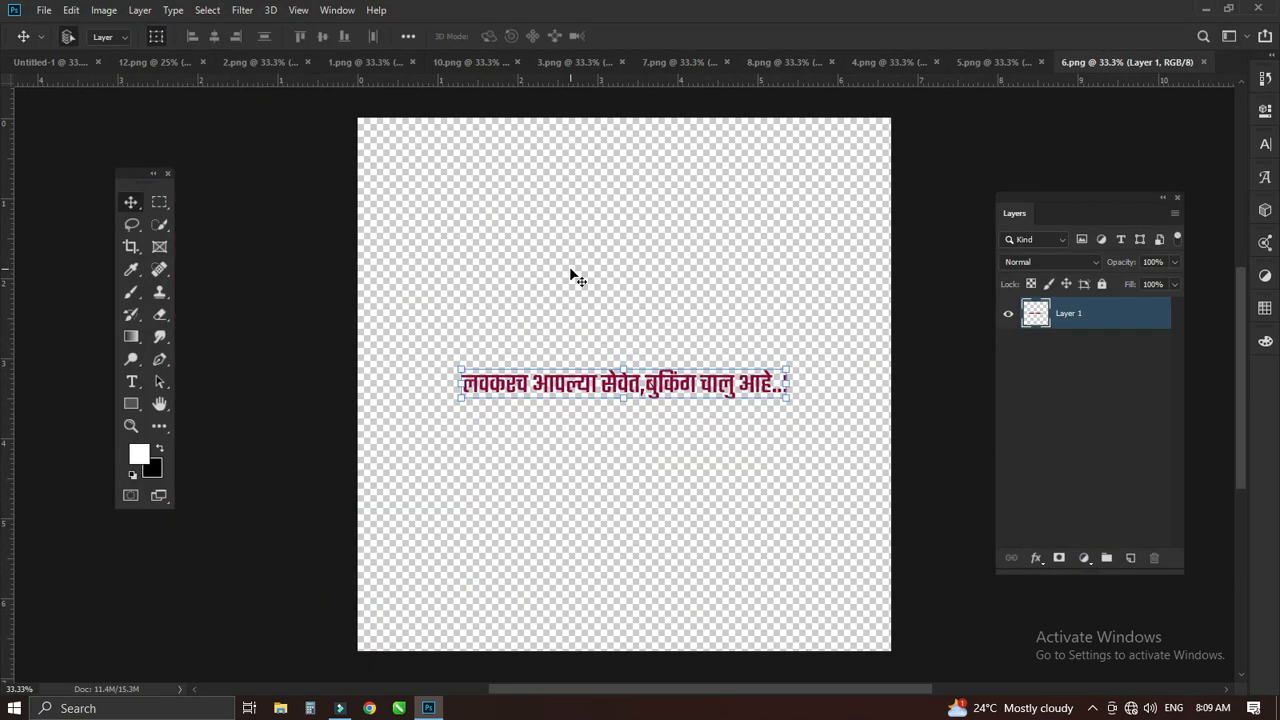
pyautogui.click(55, 65)
pyautogui.hotkey('ctrl', 'v')
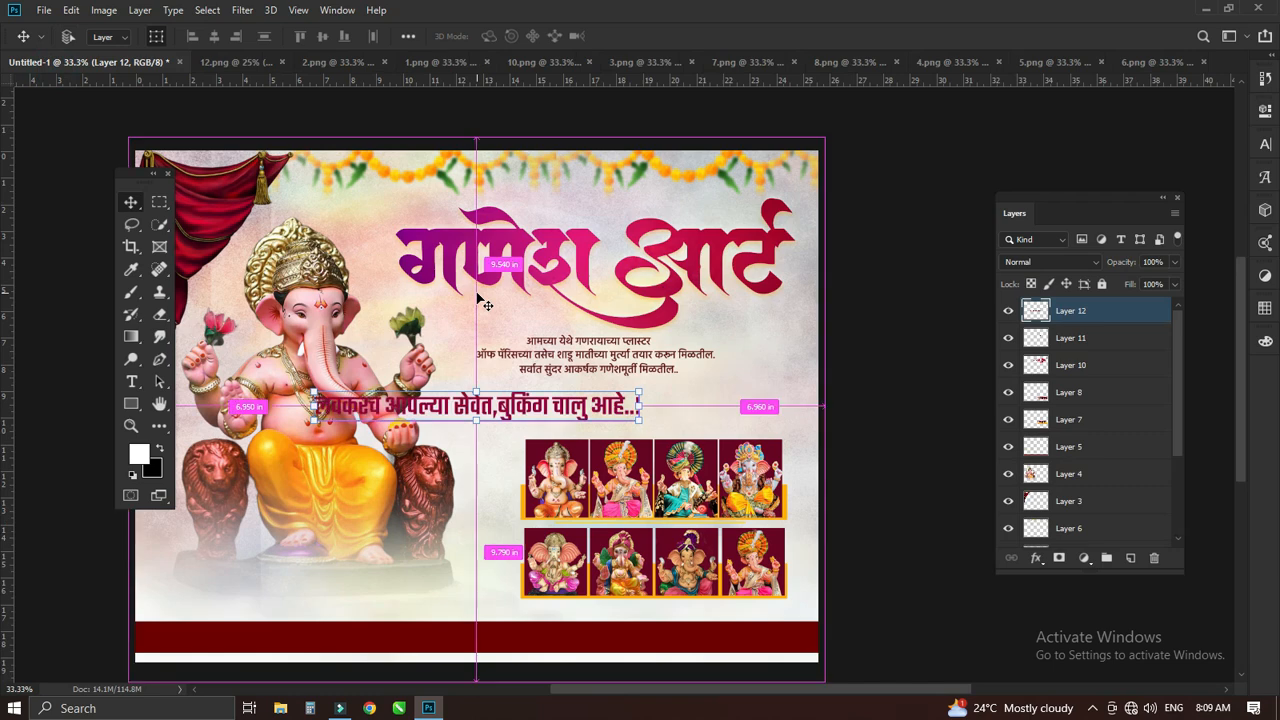
# Resize the booking line slightly and position it between the description text and the upper picture strip
pyautogui.hotkey('ctrl', 't')
pyautogui.moveTo(637, 388); pyautogui.dragTo(668, 400)
pyautogui.moveTo(760, 384)
pyautogui.mouseDown()
pyautogui.moveTo(800, 374)
pyautogui.moveTo(781, 383)
pyautogui.mouseUp()
pyautogui.moveTo(682, 394); pyautogui.dragTo(700, 404)
pyautogui.press('Return')
pyautogui.click(853, 386)
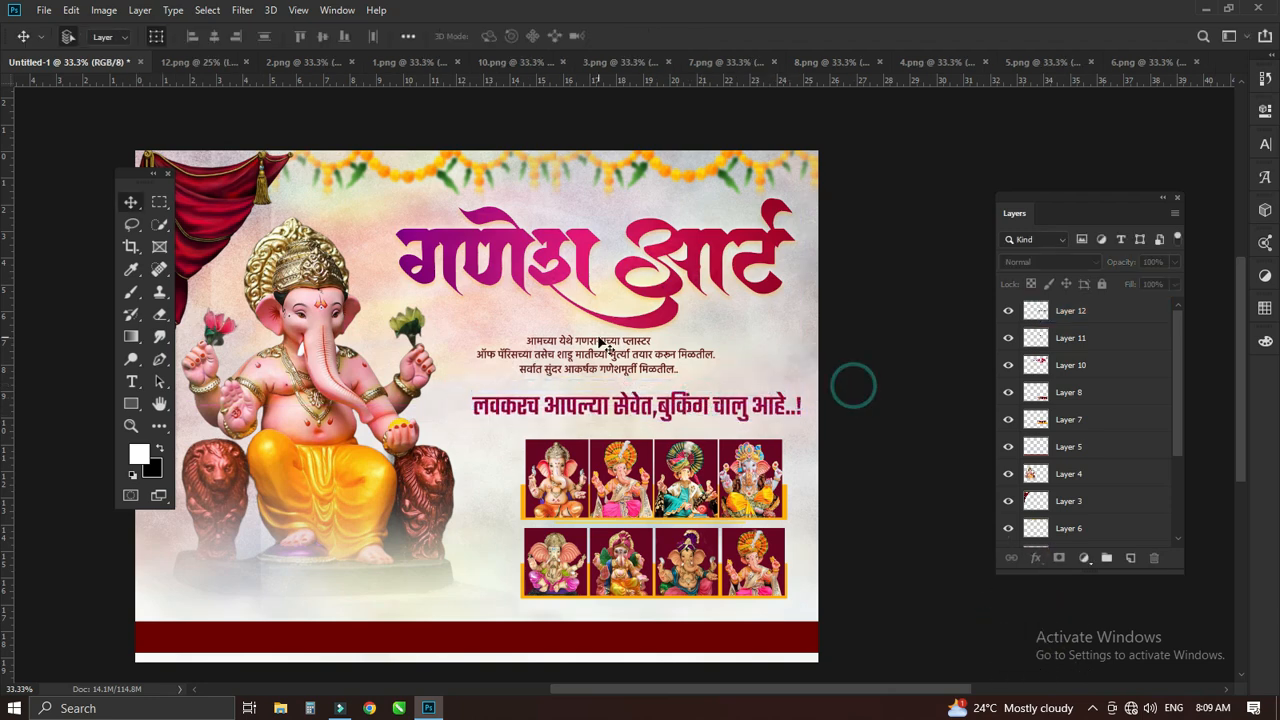
# Shift the three-line description slightly right and down so it sits centred above the booking line
pyautogui.click(618, 360)
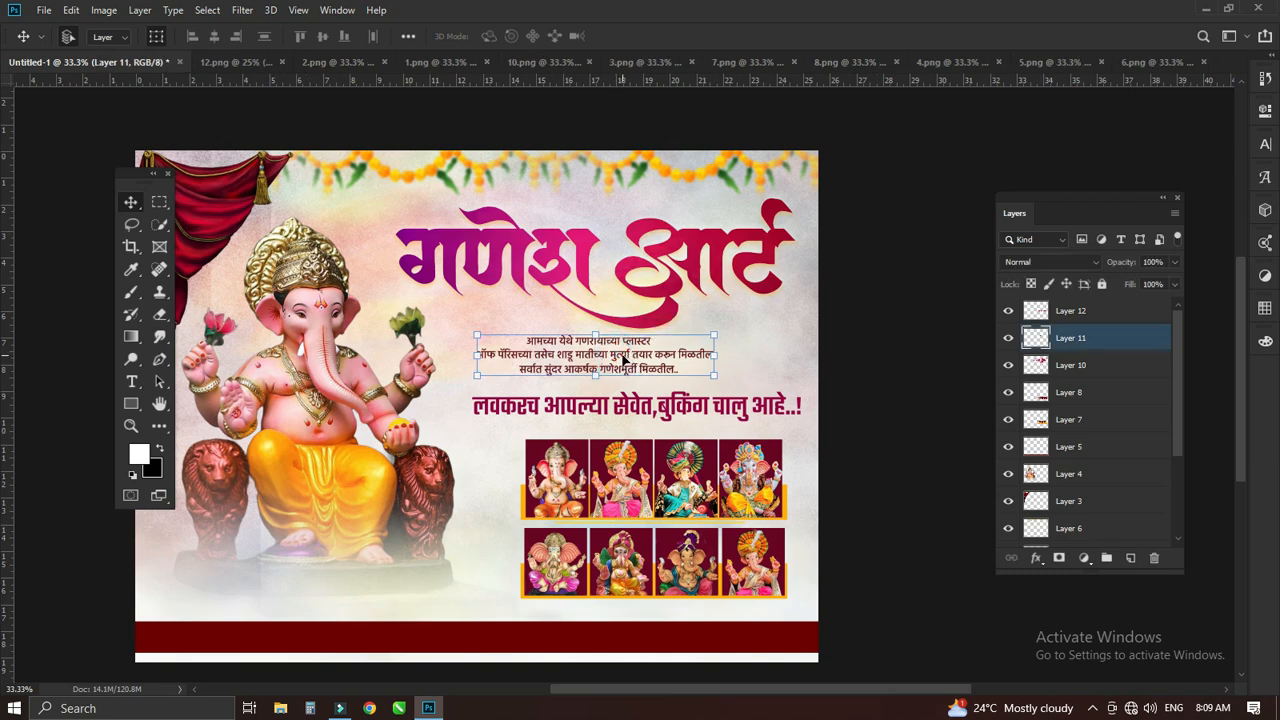
pyautogui.moveTo(625, 360); pyautogui.dragTo(652, 369)
pyautogui.click(837, 357)
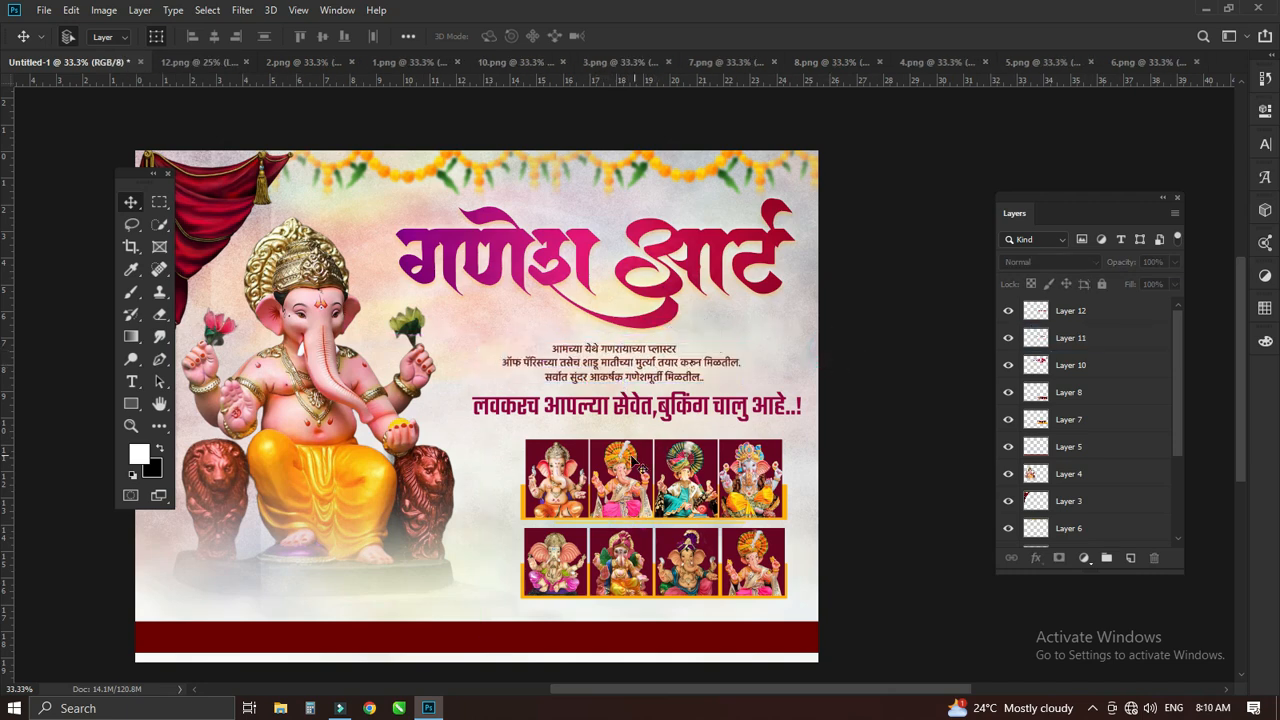
# Enlarge both Ganesh picture strips together slightly and move them left beneath the booking line
pyautogui.click(557, 490)
pyautogui.keyDown('shift'); pyautogui.click(620, 568); pyautogui.keyUp('shift')
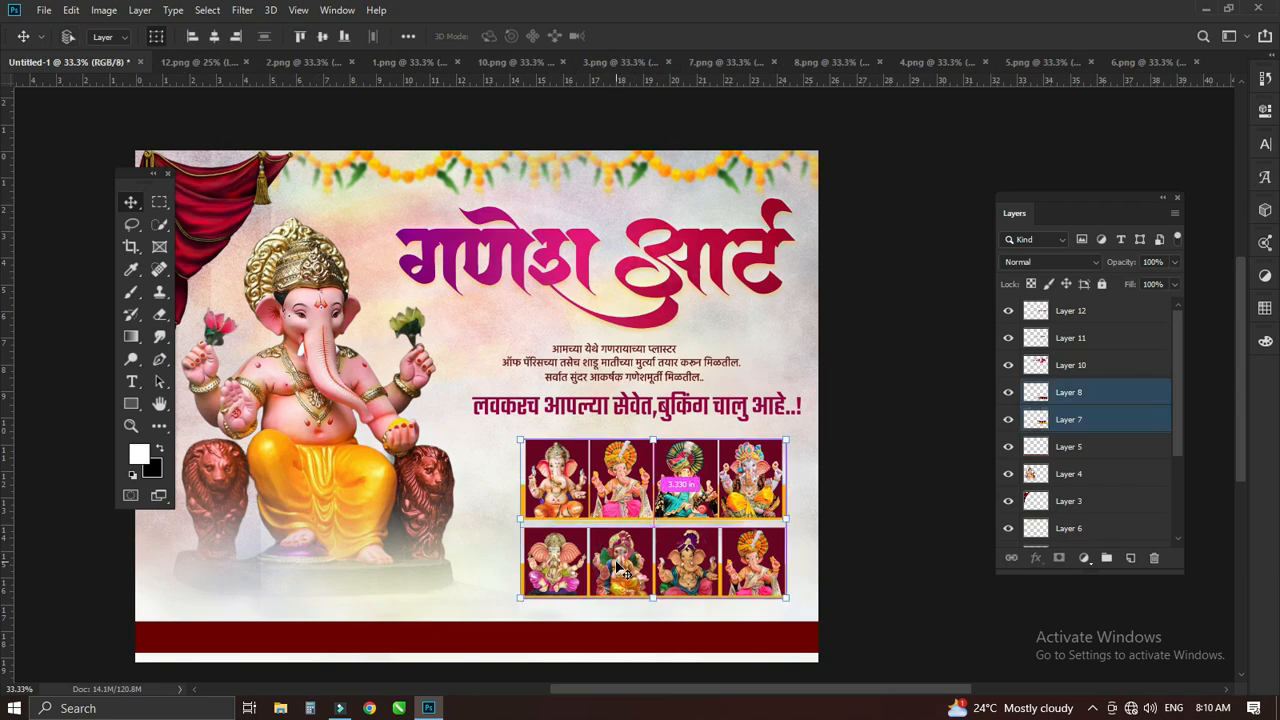
pyautogui.hotkey('ctrl', 't')
pyautogui.moveTo(786, 440); pyautogui.dragTo(800, 433)
pyautogui.moveTo(710, 476); pyautogui.dragTo(683, 475)
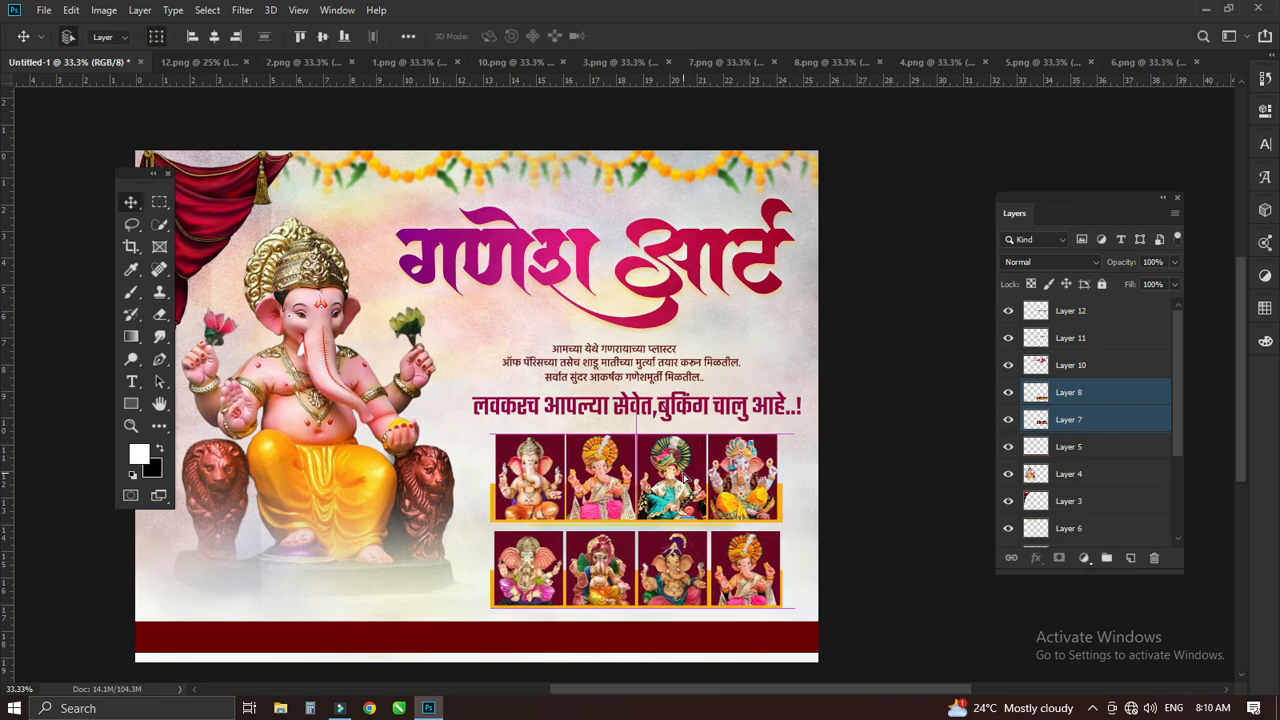
# Open 9.png and copy its yellow संपर्क label into the Untitled-1 document
pyautogui.click(829, 402)
pyautogui.press('z')
pyautogui.keyDown('alt'); pyautogui.click(641, 365); pyautogui.keyUp('alt')
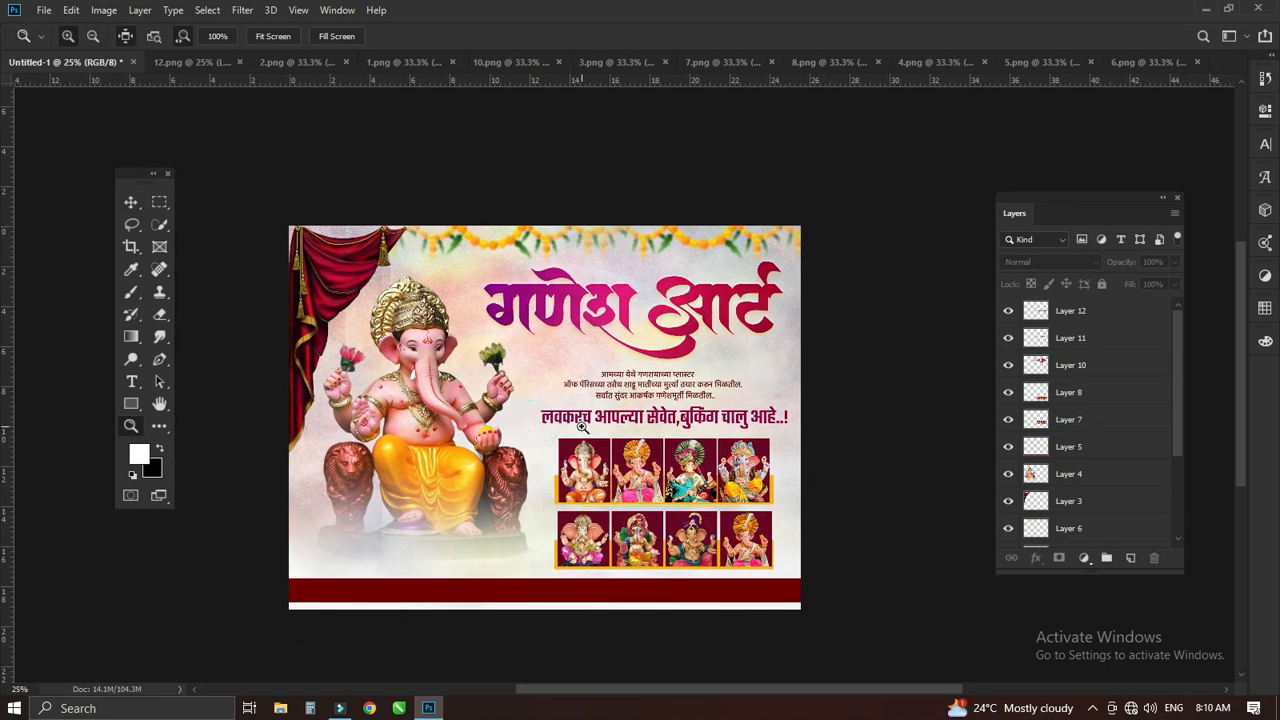
pyautogui.press('v')
pyautogui.hotkey('ctrl', 'o')
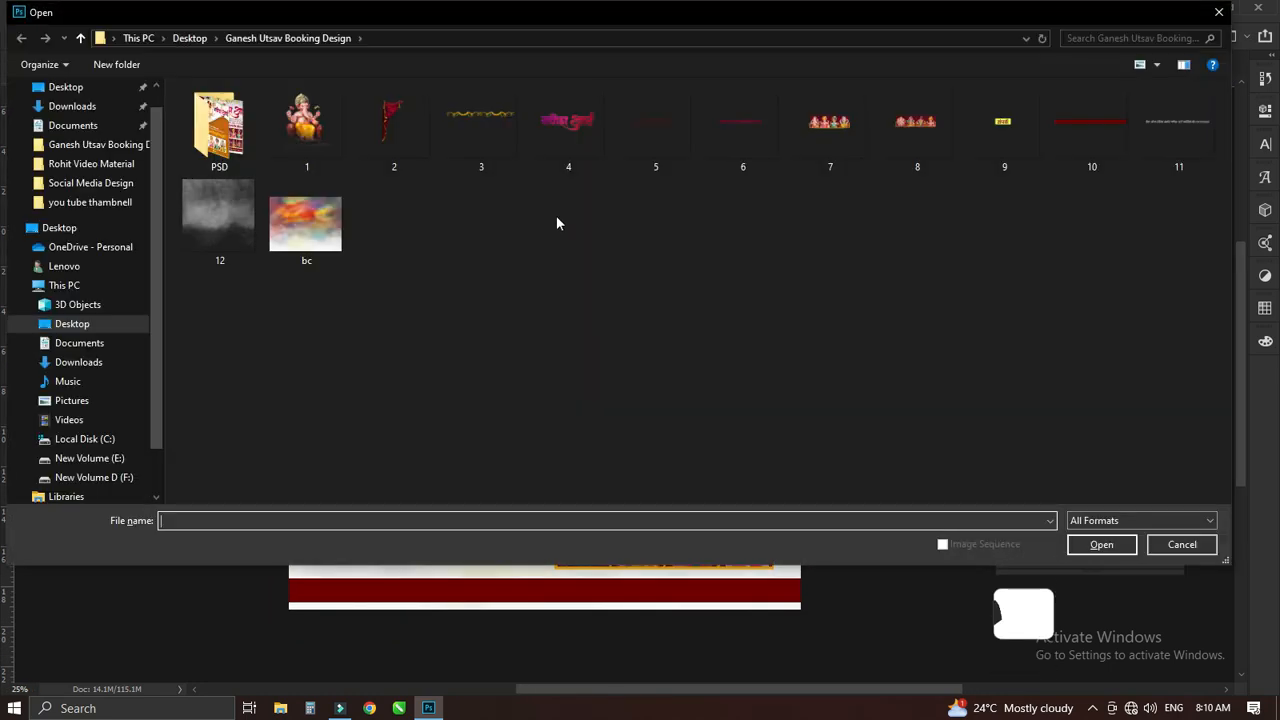
pyautogui.doubleClick(1037, 147)
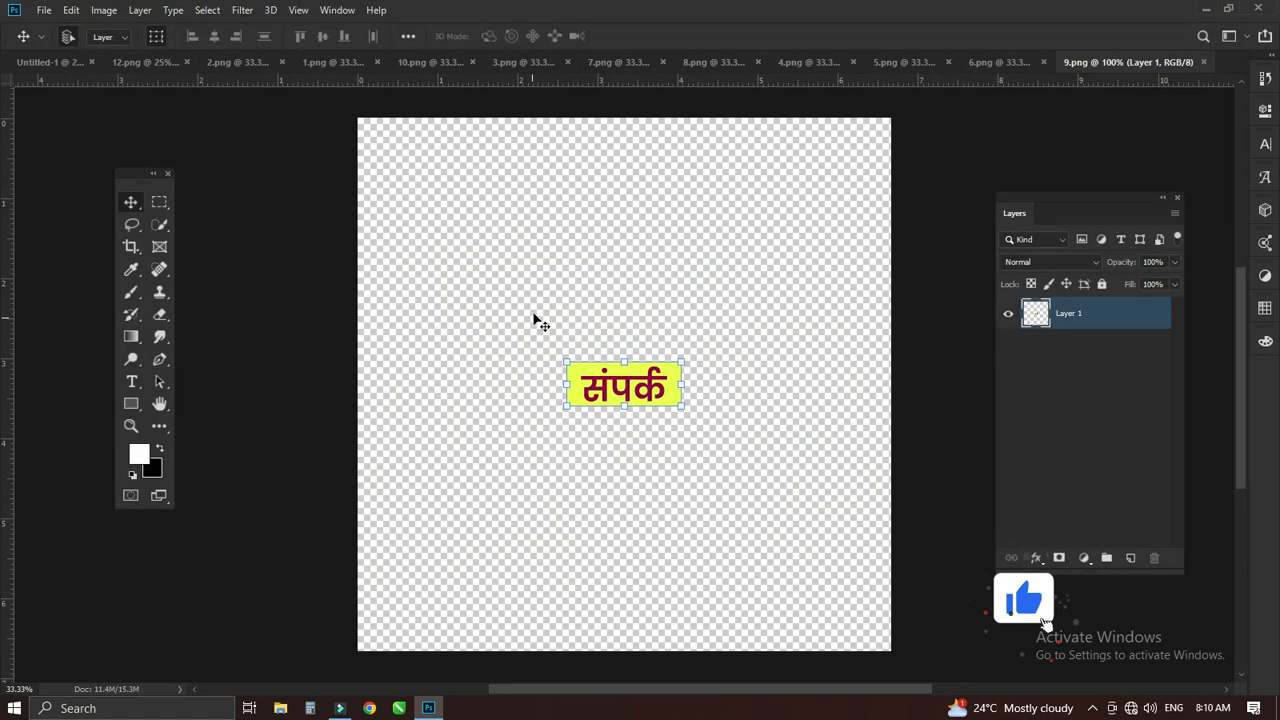
pyautogui.moveTo(44, 68); pyautogui.dragTo(452, 330)
# Scale the yellow संपर्क label down proportionally around its centre
pyautogui.hotkey('ctrl', 't')
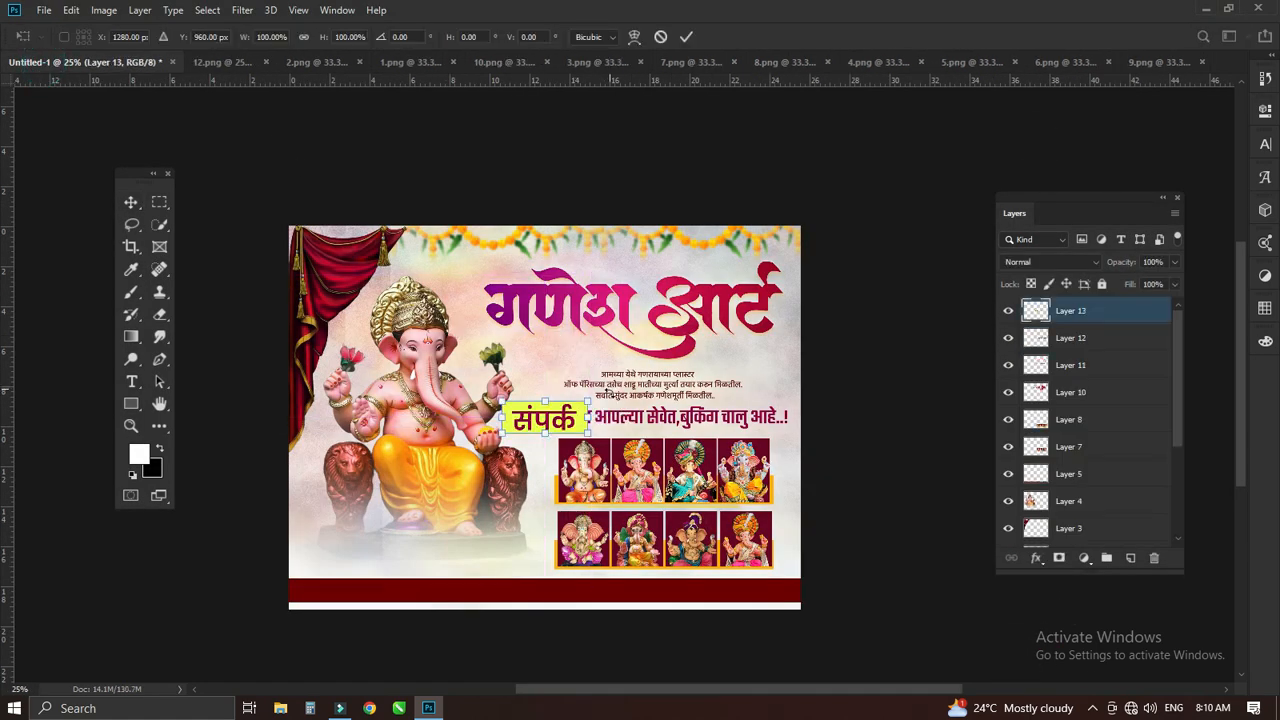
pyautogui.moveTo(588, 400); pyautogui.dragTo(570, 410)
pyautogui.press('Return')
# Move the संपर्क label down so it sits directly on the upper edge of the red bar
pyautogui.press('z')
pyautogui.click(632, 430)
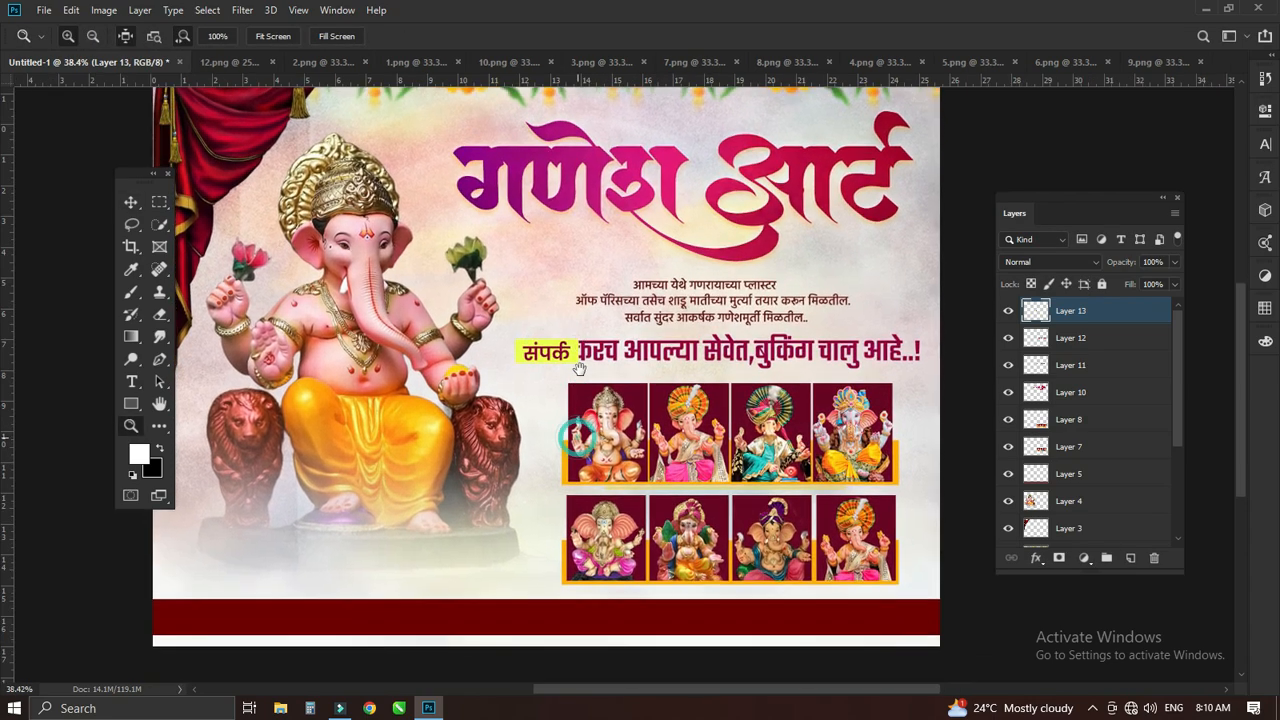
pyautogui.click(587, 388)
pyautogui.press('v')
pyautogui.moveTo(545, 308); pyautogui.dragTo(506, 598)
pyautogui.press('z')
pyautogui.keyDown('alt'); pyautogui.click(548, 540); pyautogui.keyUp('alt')
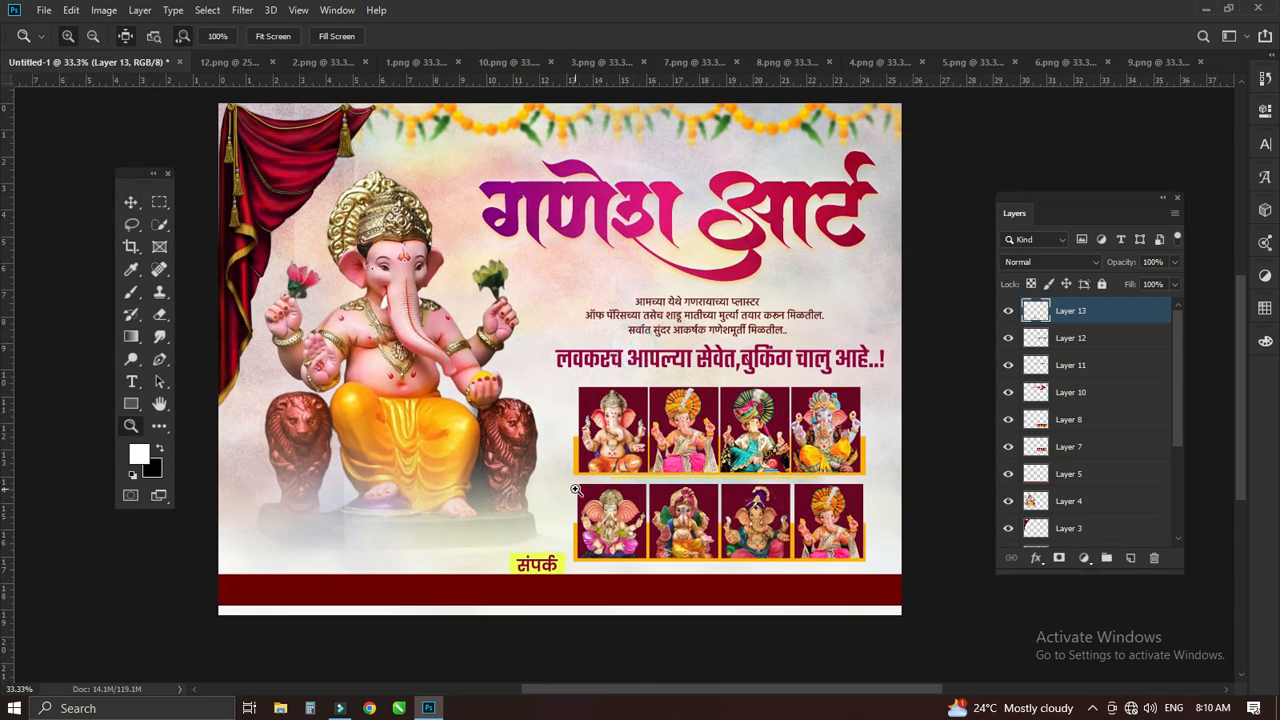
# Open 11.png and copy its white Marathi address and phone line into the Untitled-1 document
pyautogui.hotkey('ctrl', 'o')
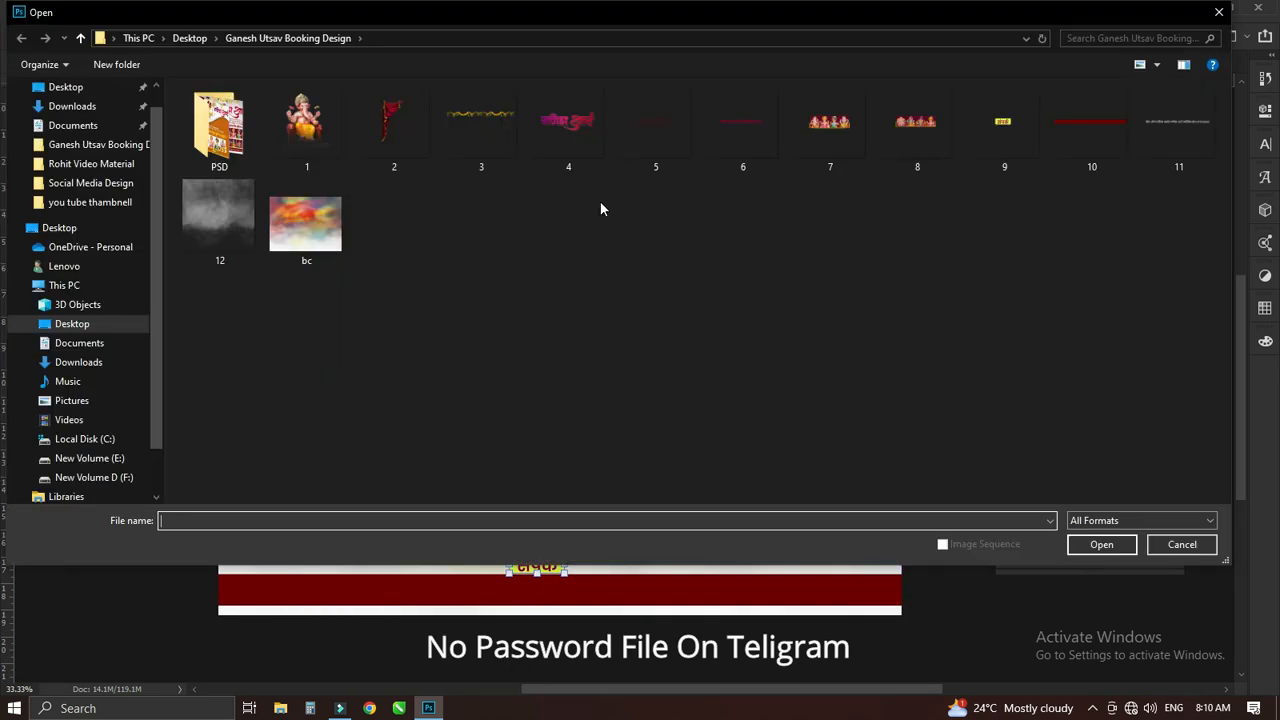
pyautogui.doubleClick(1140, 155)
pyautogui.moveTo(147, 63); pyautogui.dragTo(313, 300)
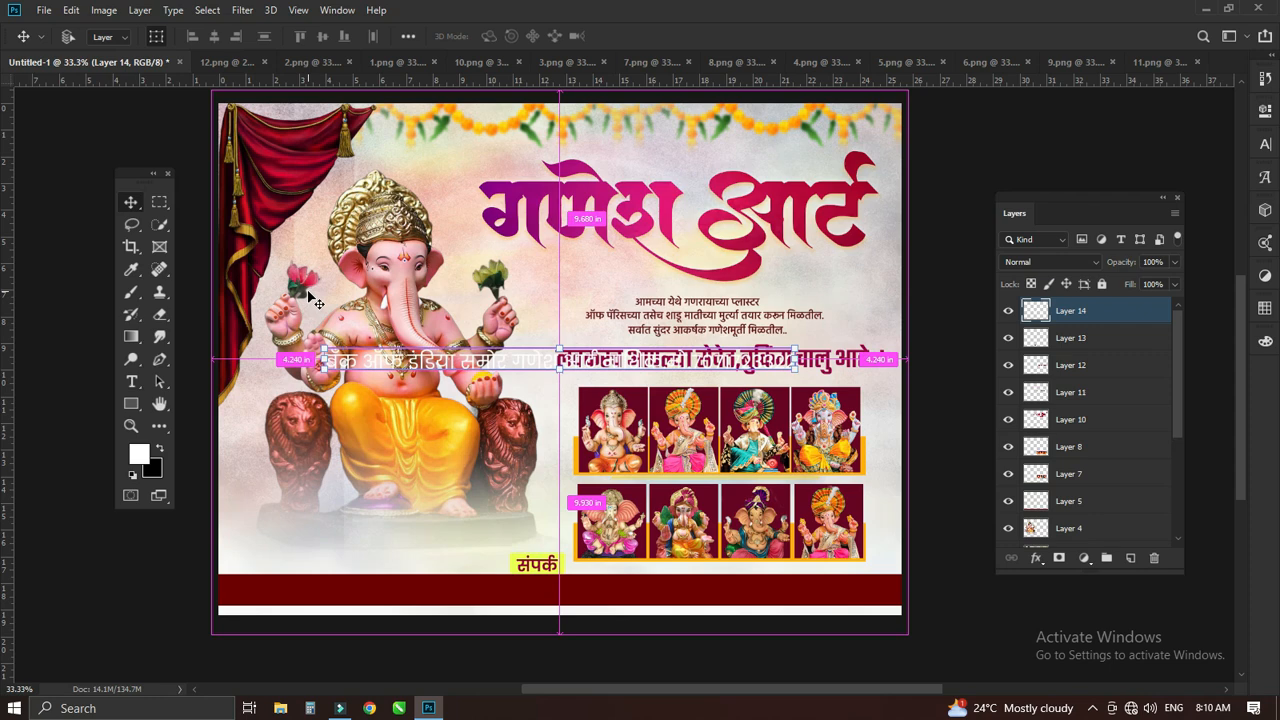
# Scale the white address line to about 93% and place it in the red bar beneath the संपर्क label
pyautogui.hotkey('ctrl', 't')
pyautogui.moveTo(795, 353); pyautogui.dragTo(760, 353)
pyautogui.moveTo(605, 362); pyautogui.dragTo(592, 591)
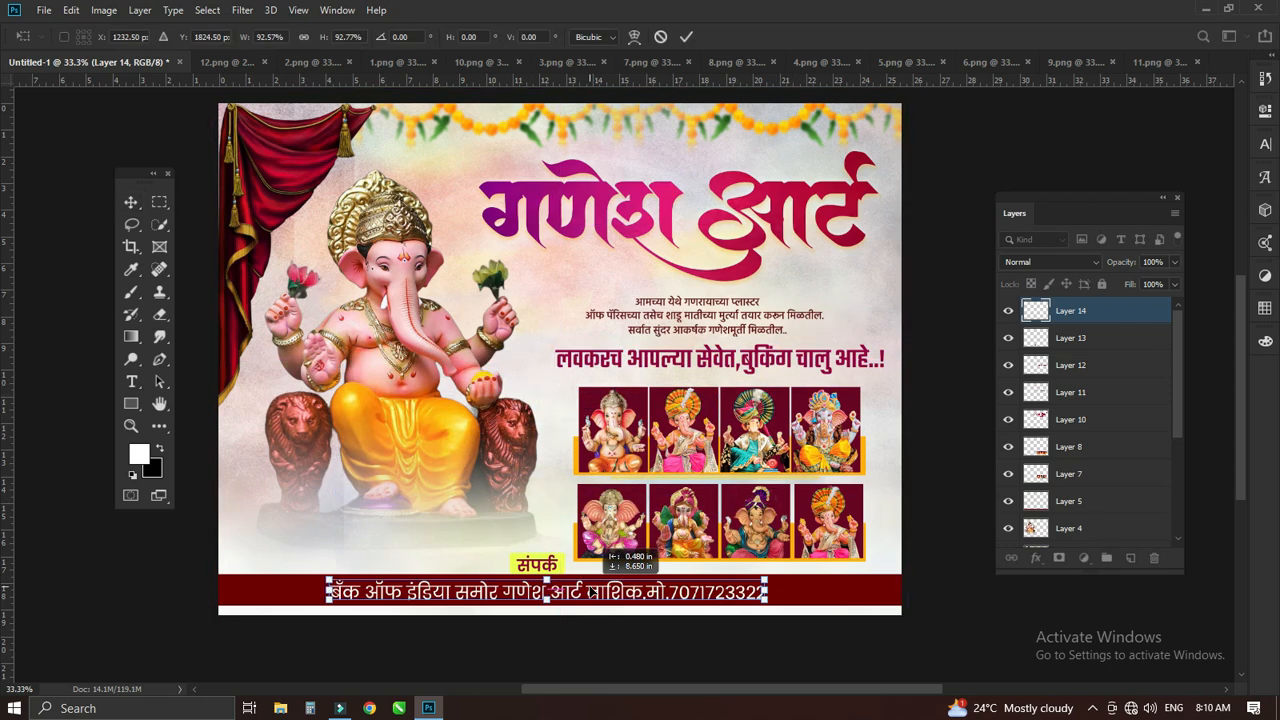
pyautogui.press('Return')
# Enlarge the address line slightly around its centre within the red bar and deselect it
pyautogui.click(658, 609)
pyautogui.moveTo(773, 582); pyautogui.dragTo(798, 582)
pyautogui.press('Return')
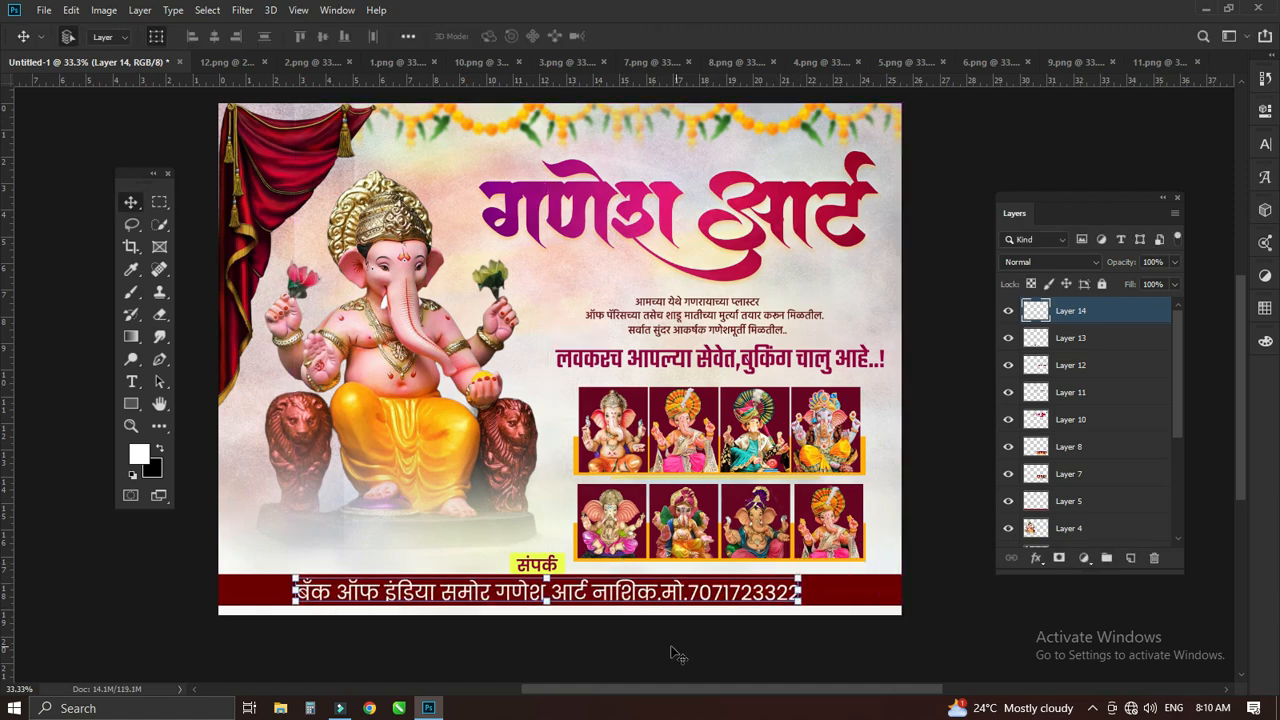
pyautogui.click(634, 646)
# Review the whole poster layout and check the source folder for images not yet placed
pyautogui.press('z')
pyautogui.click(580, 600)
pyautogui.keyDown('alt'); pyautogui.click(569, 597); pyautogui.keyUp('alt')
pyautogui.moveTo(569, 597); pyautogui.dragTo(573, 530)
pyautogui.moveTo(572, 539); pyautogui.dragTo(571, 607)
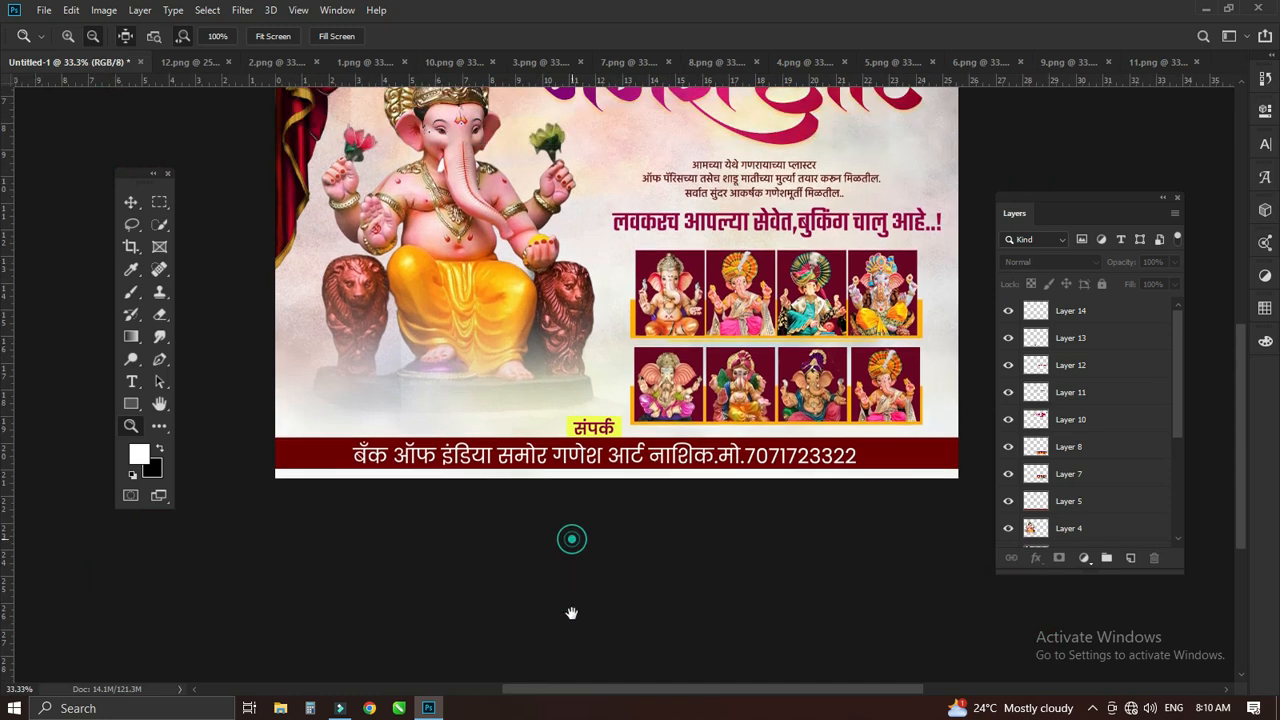
pyautogui.press('b')
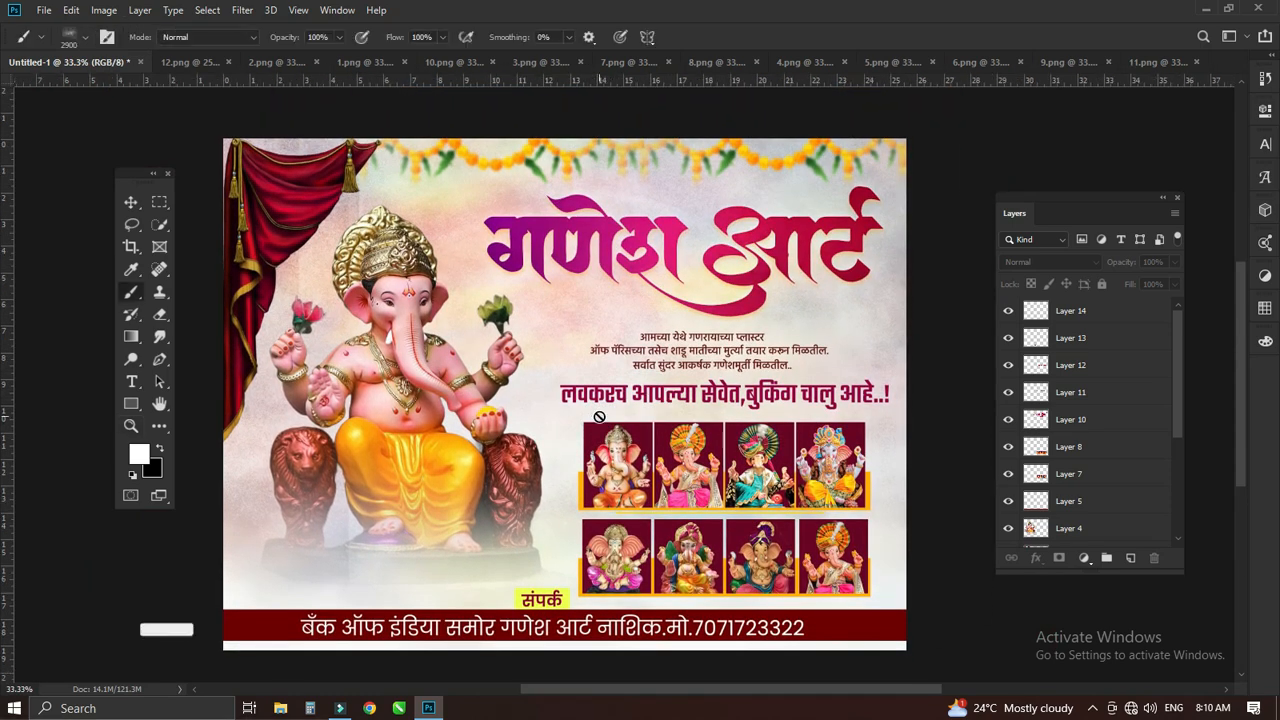
pyautogui.hotkey('ctrl', 'o')
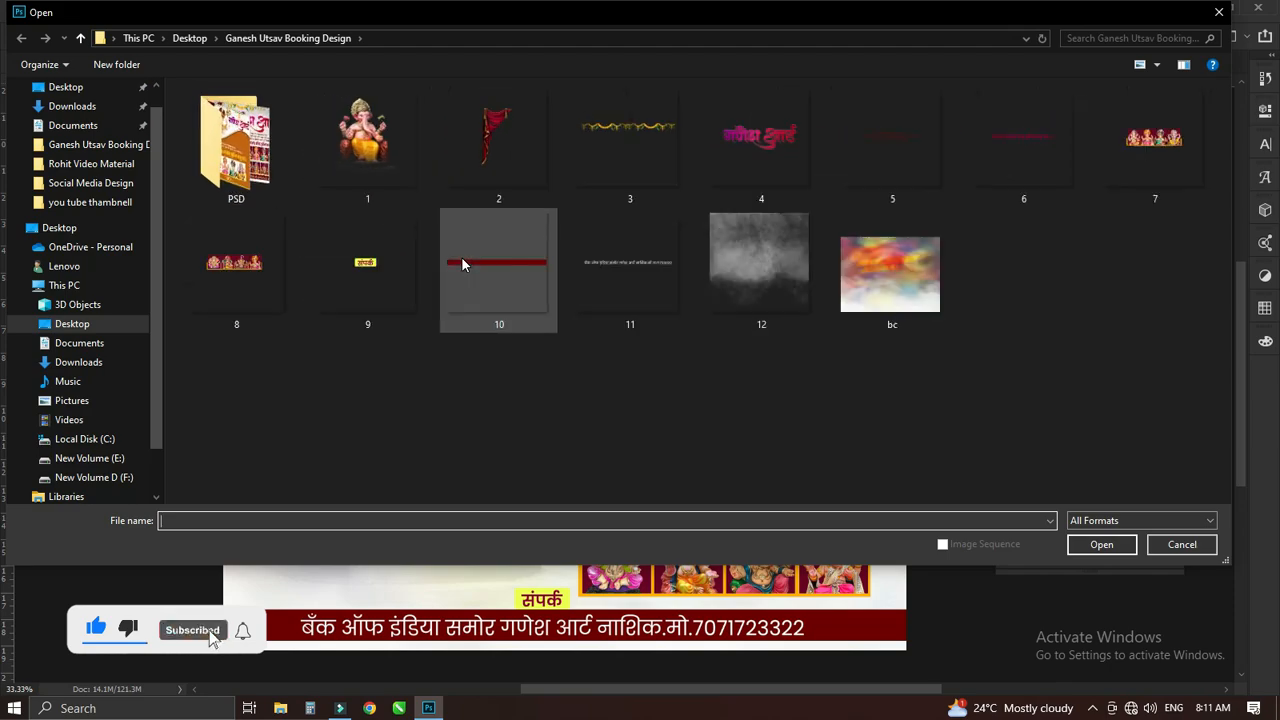
pyautogui.click(1219, 12)
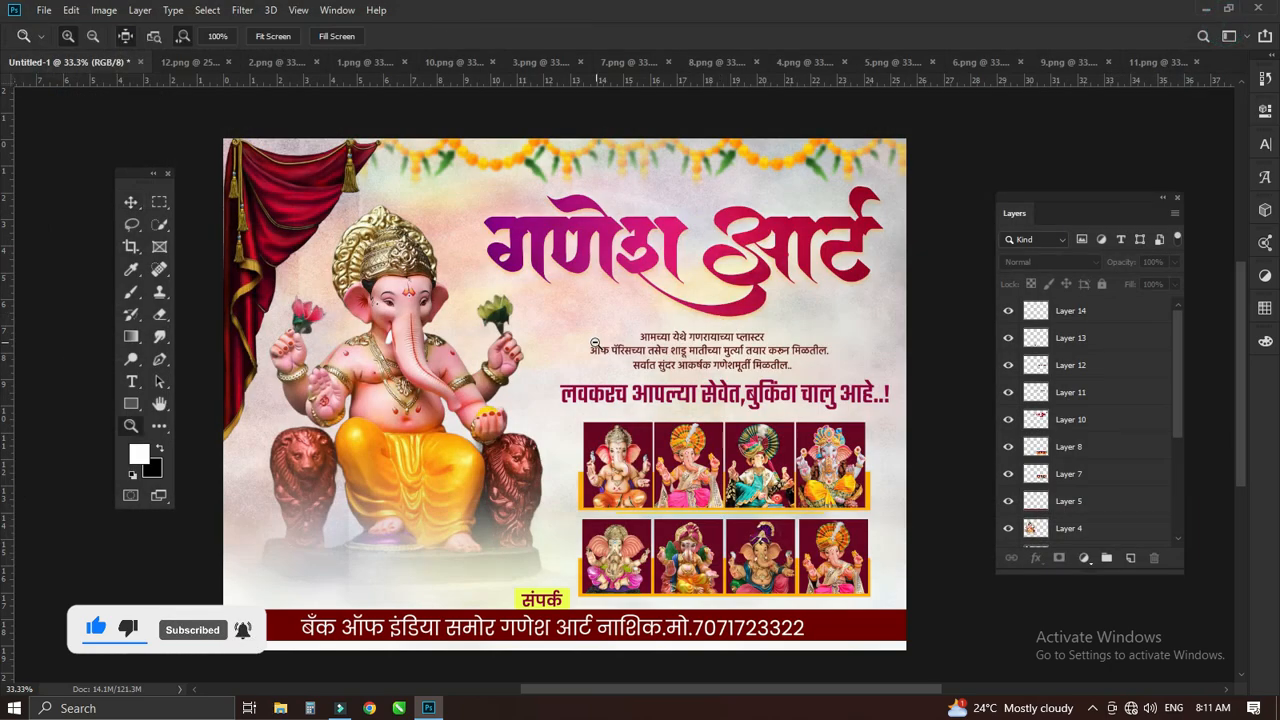
pyautogui.press('z')
pyautogui.keyDown('alt'); pyautogui.click(559, 395); pyautogui.keyUp('alt')
pyautogui.moveTo(559, 395)
pyautogui.mouseDown()
pyautogui.moveTo(620, 398)
pyautogui.moveTo(557, 403)
pyautogui.mouseUp()
pyautogui.press('v')
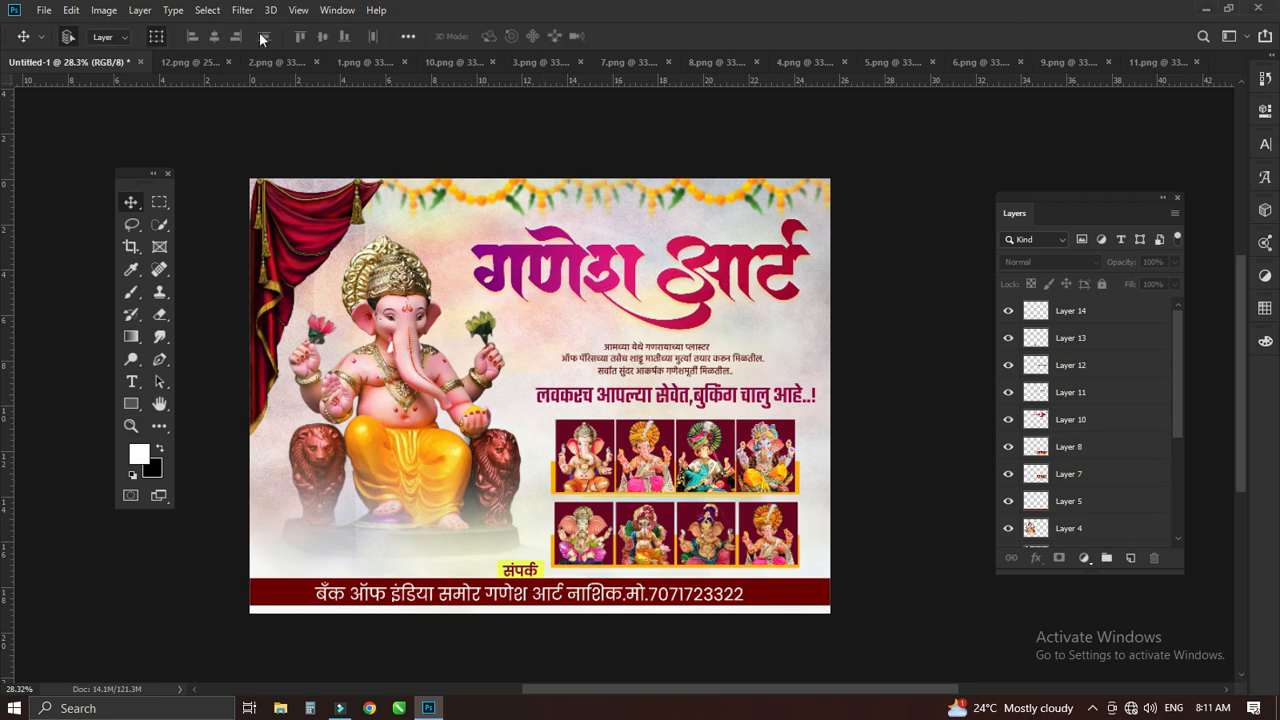
# Close the Untitled-1 document without saving its changes and minimise the program window
pyautogui.click(145, 62)
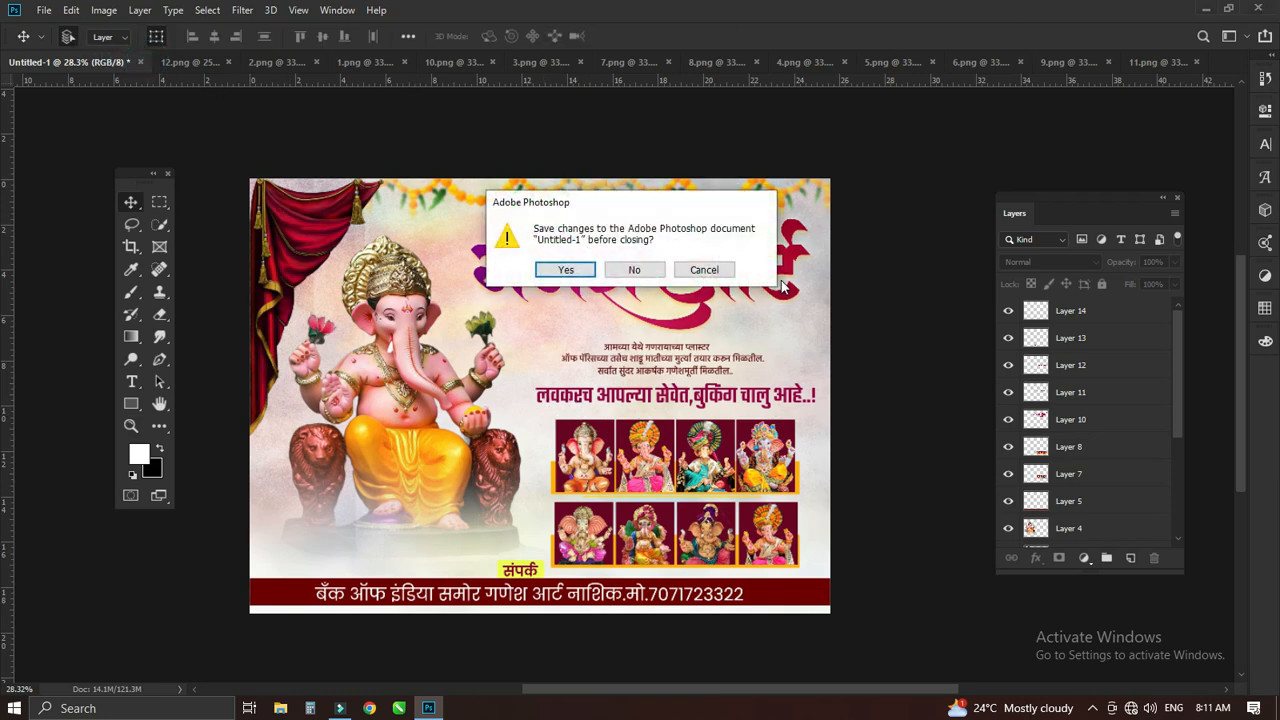
pyautogui.click(646, 272)
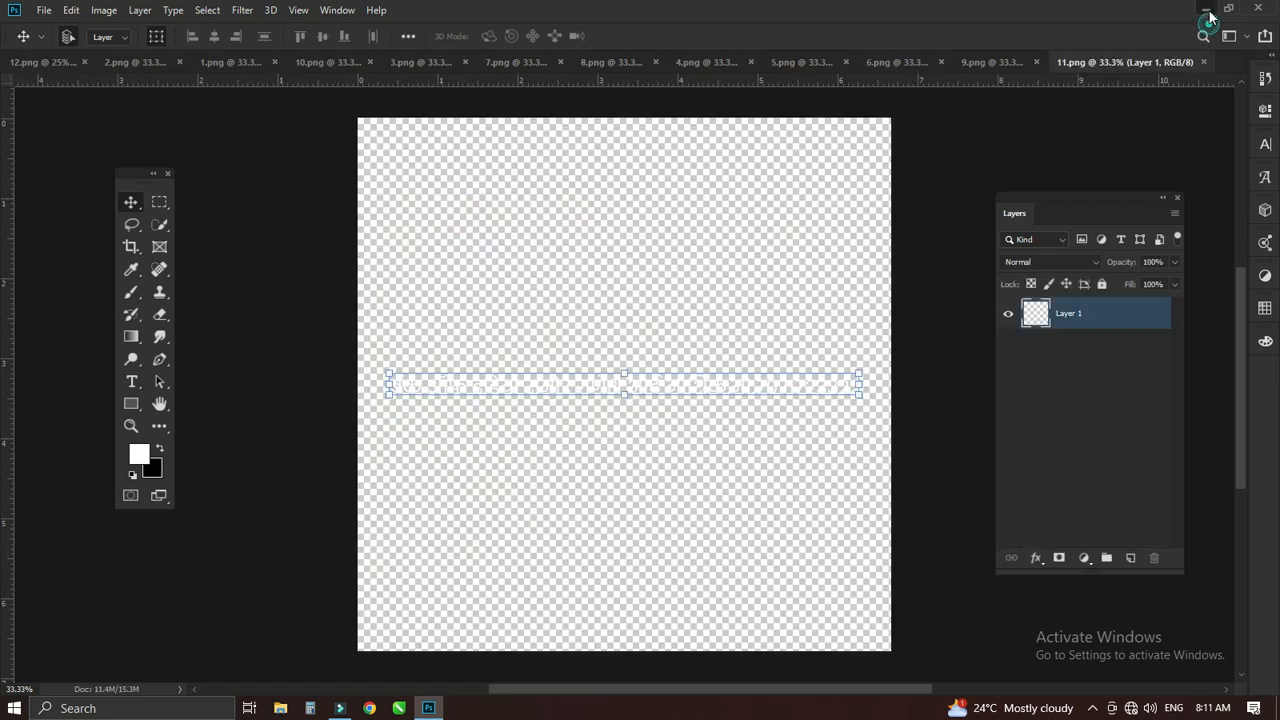
pyautogui.click(1207, 9)
pyautogui.rightClick(432, 259)
pyautogui.click(445, 305)
pyautogui.rightClick(288, 288)
pyautogui.click(336, 338)
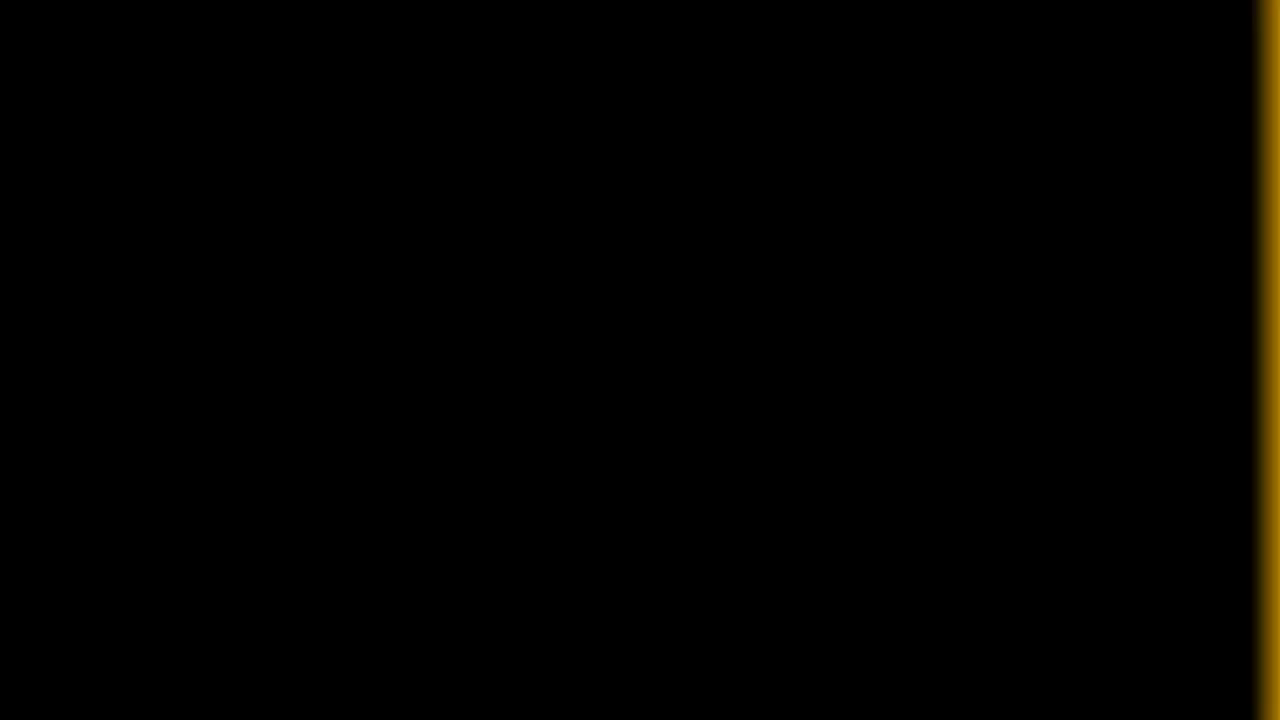